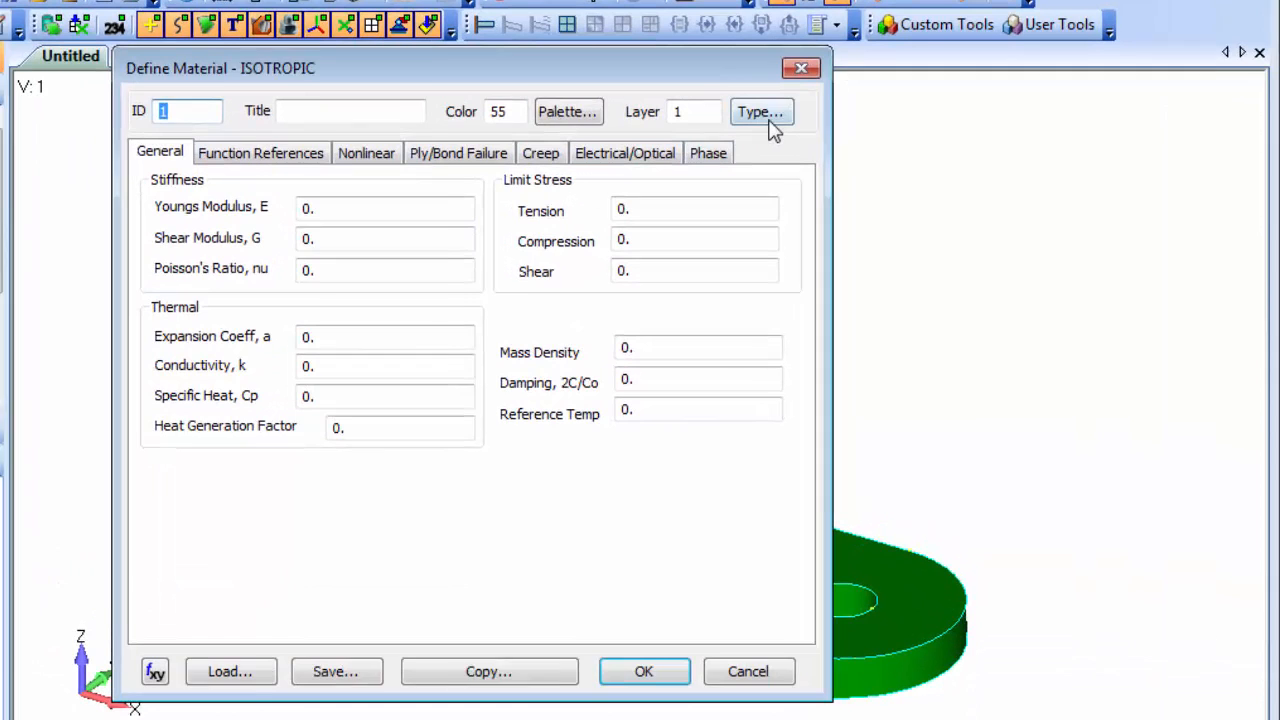
Create an isotropic material from the library entry Aluminum 2024 Annealed Wrought.
left_click_drag(1156, 456, 992, 234)
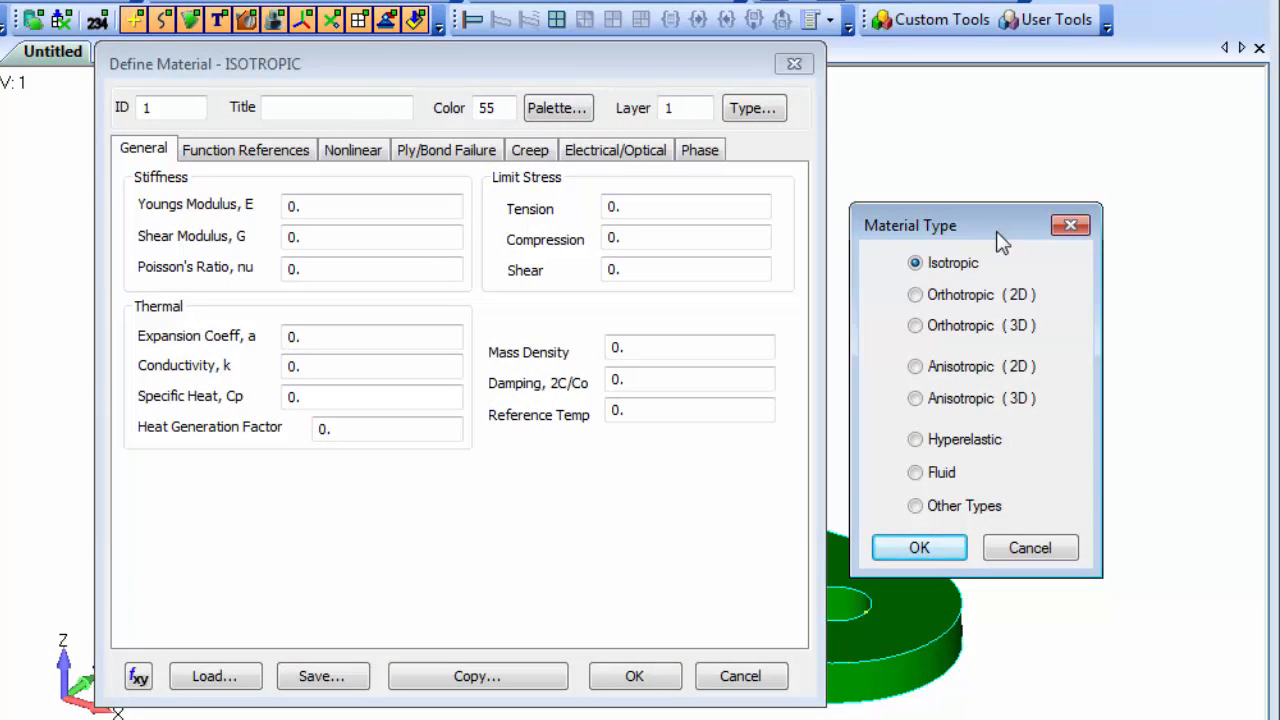
left_click(1045, 549)
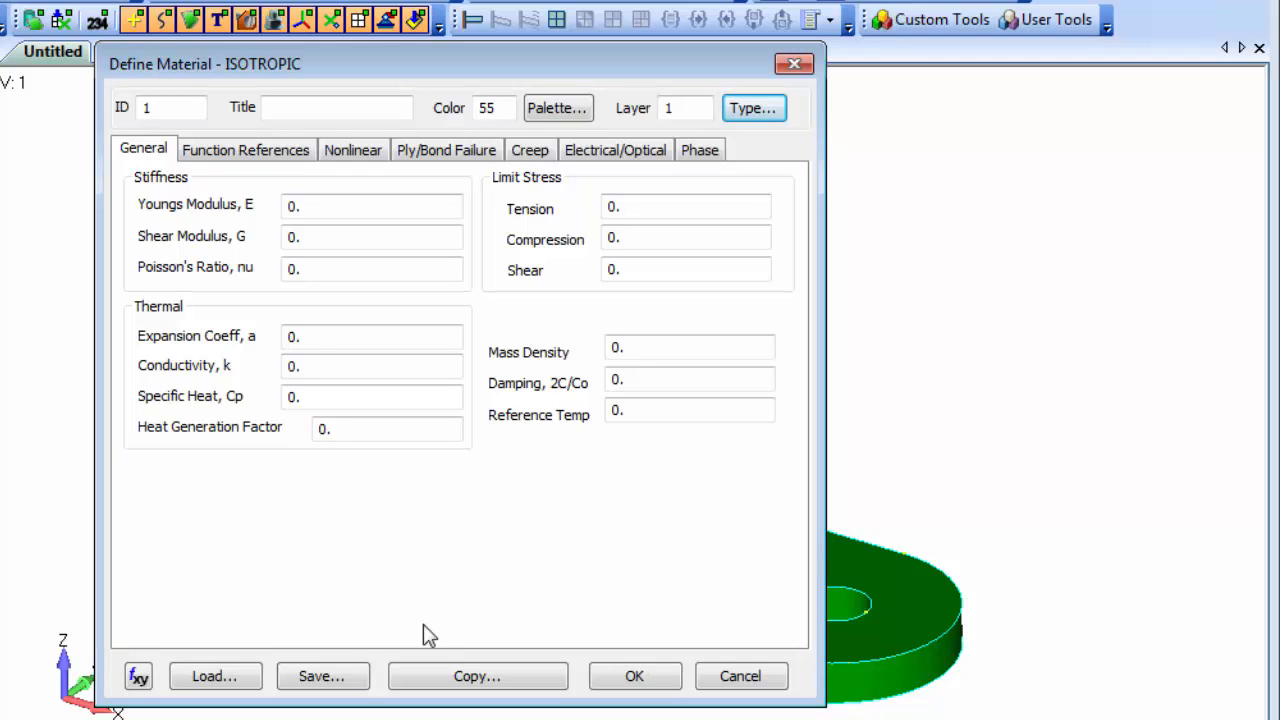
left_click(184, 677)
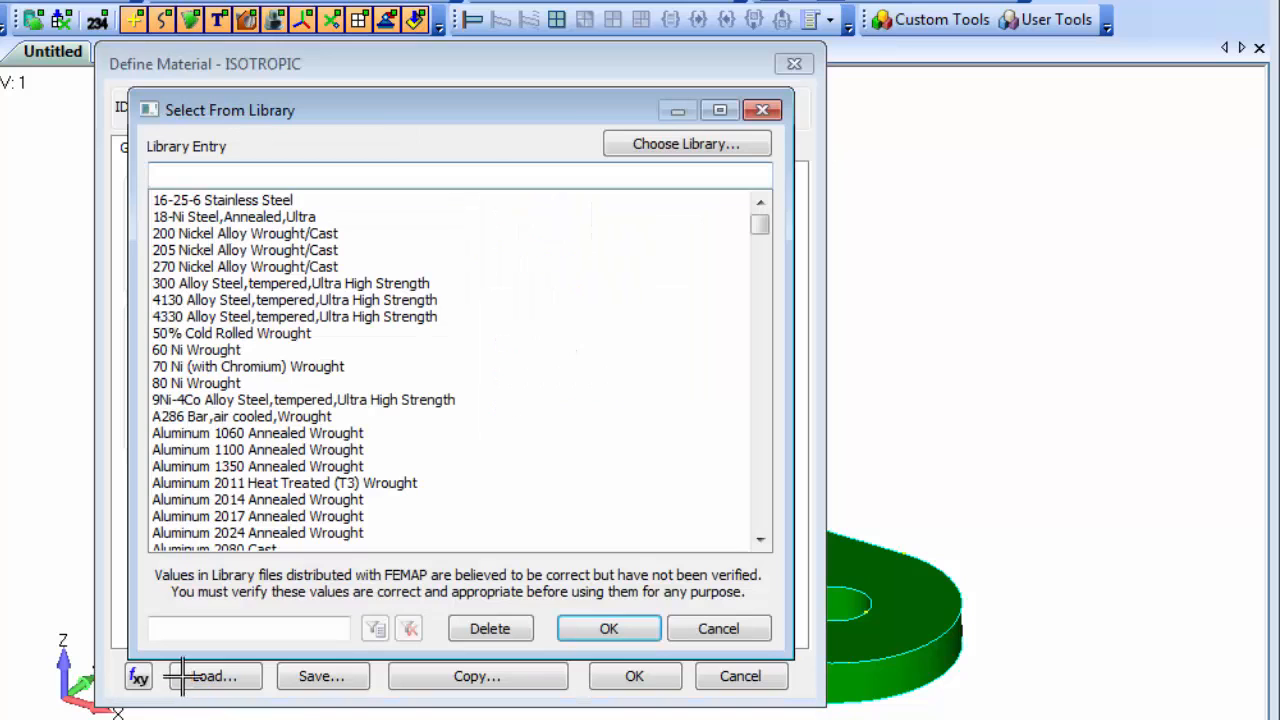
left_click(281, 535)
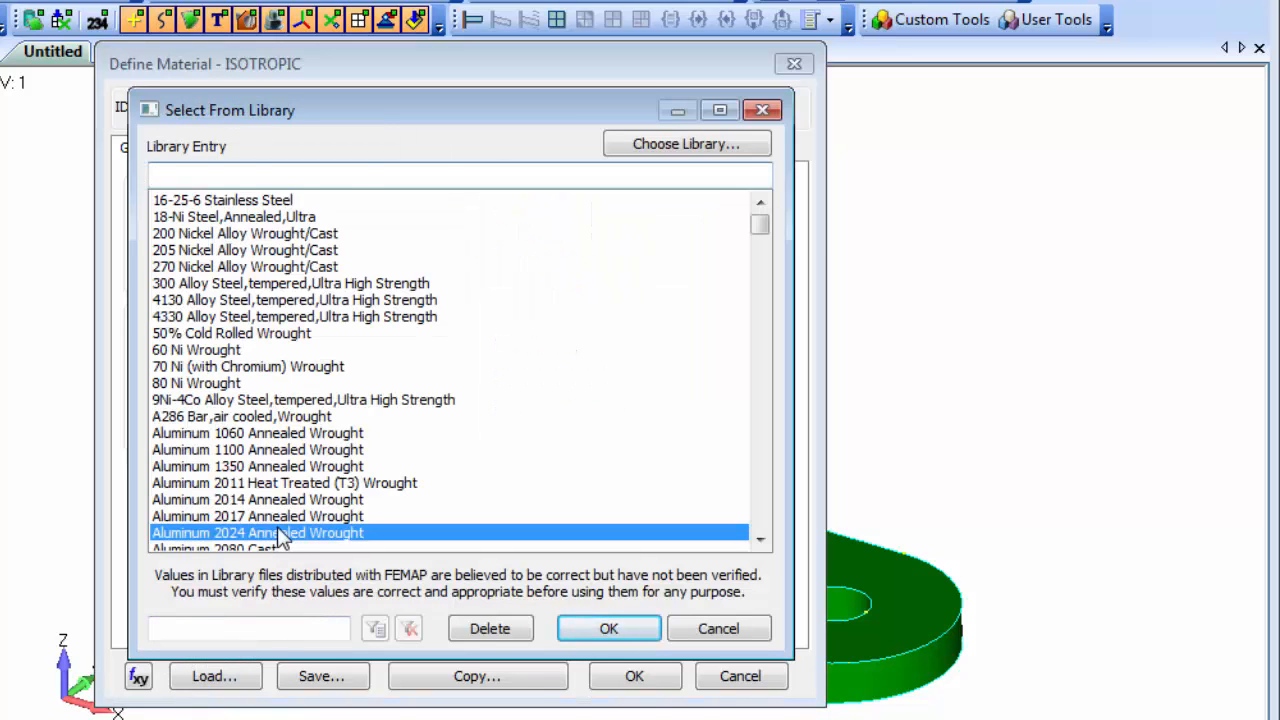
left_click(619, 626)
left_click(632, 676)
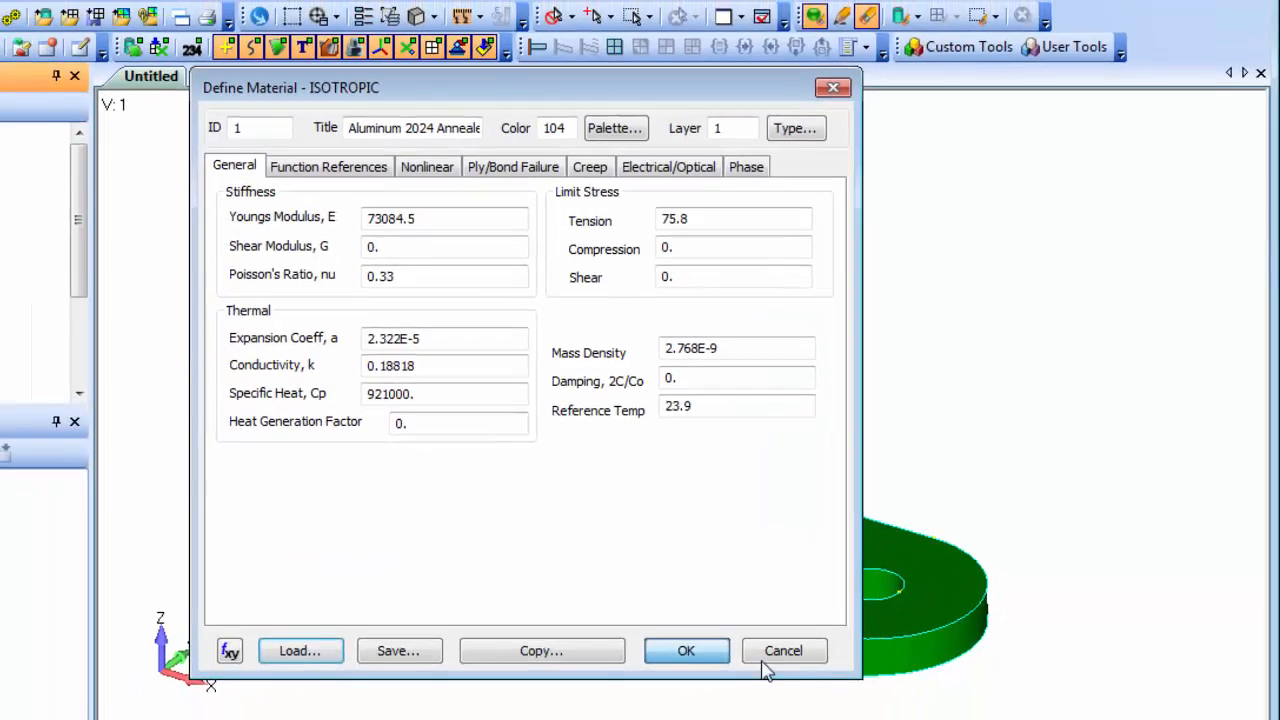
left_click(740, 676)
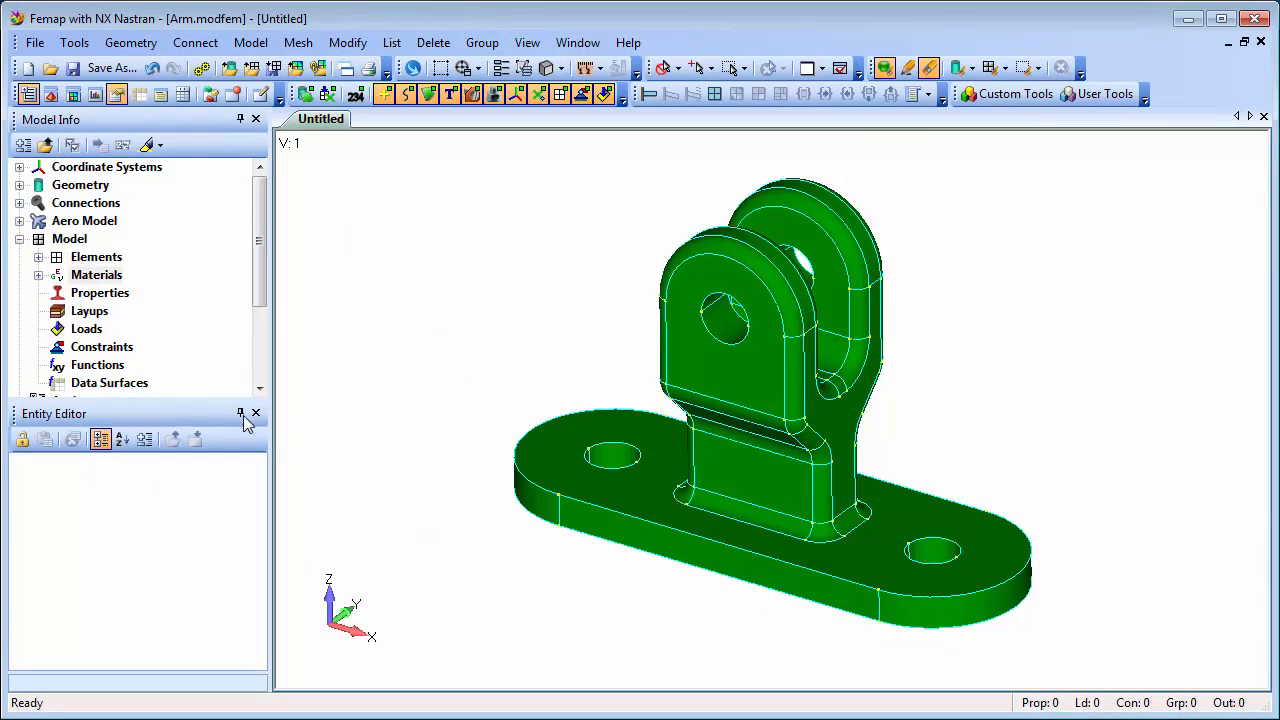
Examine the values of the aluminum material in the Entity Editor.
left_click(39, 275)
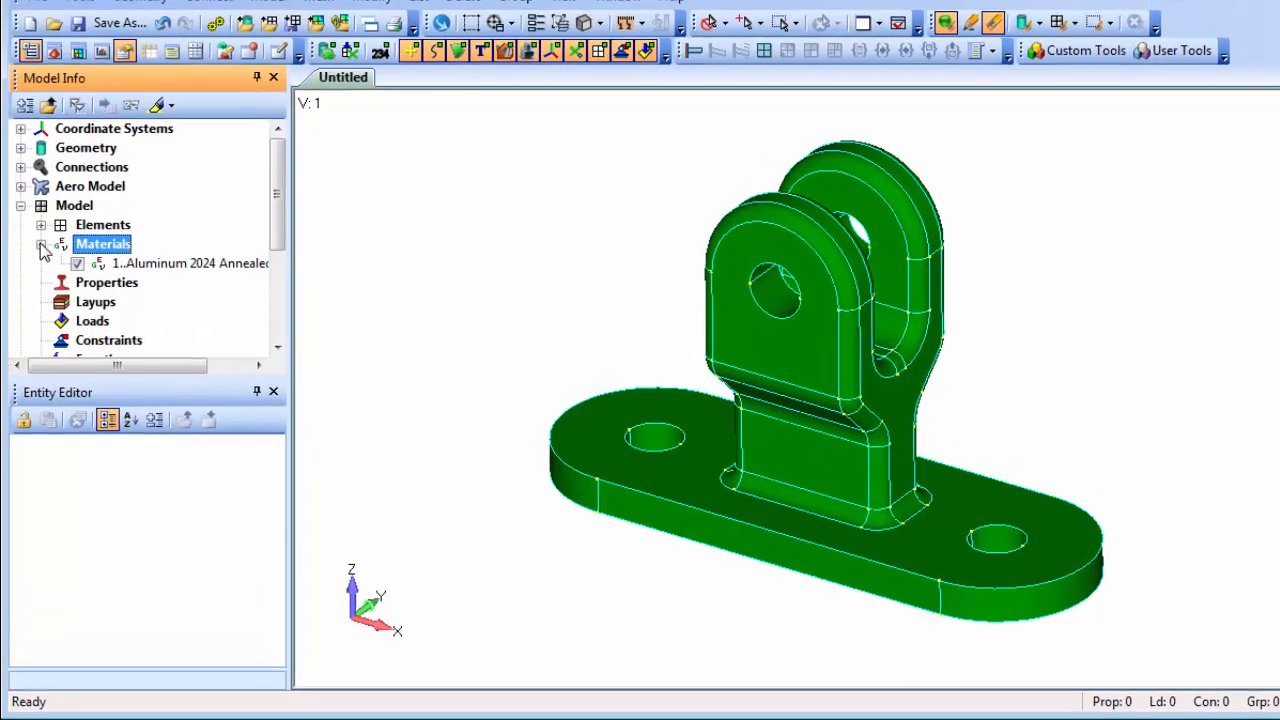
left_click(165, 228)
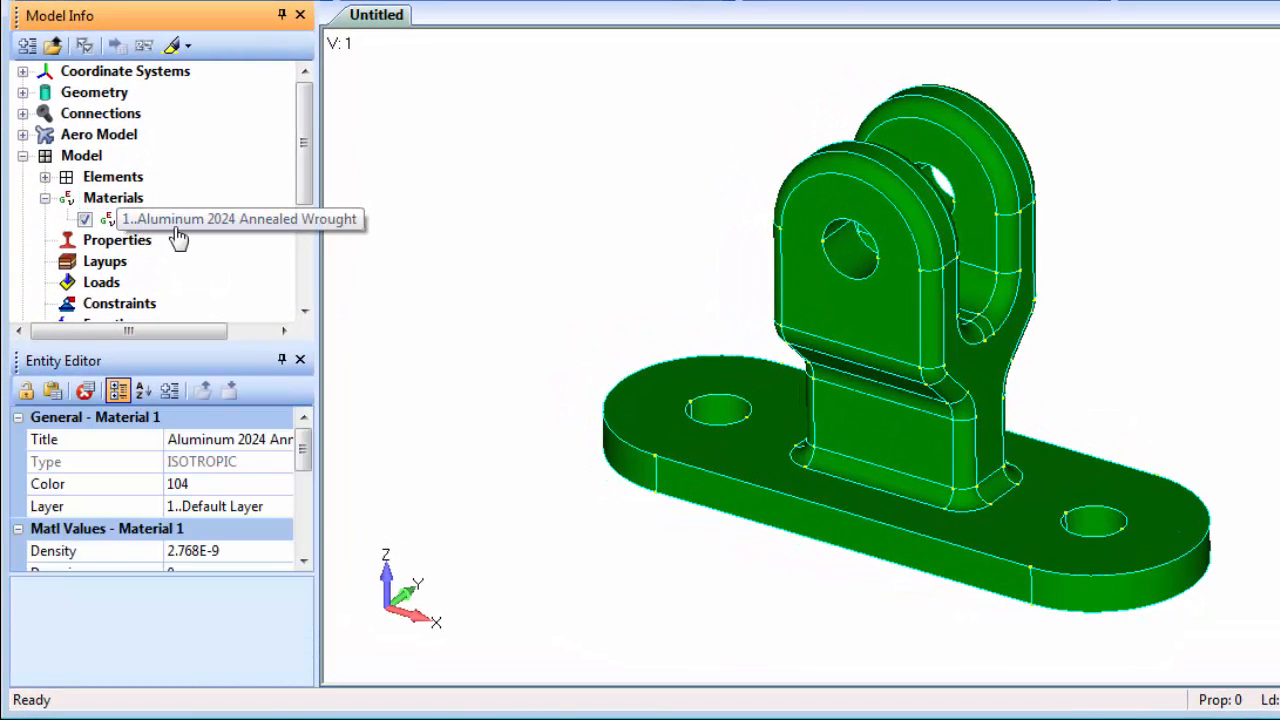
left_click_drag(211, 573, 211, 700)
mouse_move(309, 500)
left_mouse_down()
mouse_move(310, 600)
mouse_move(306, 495)
left_mouse_up()
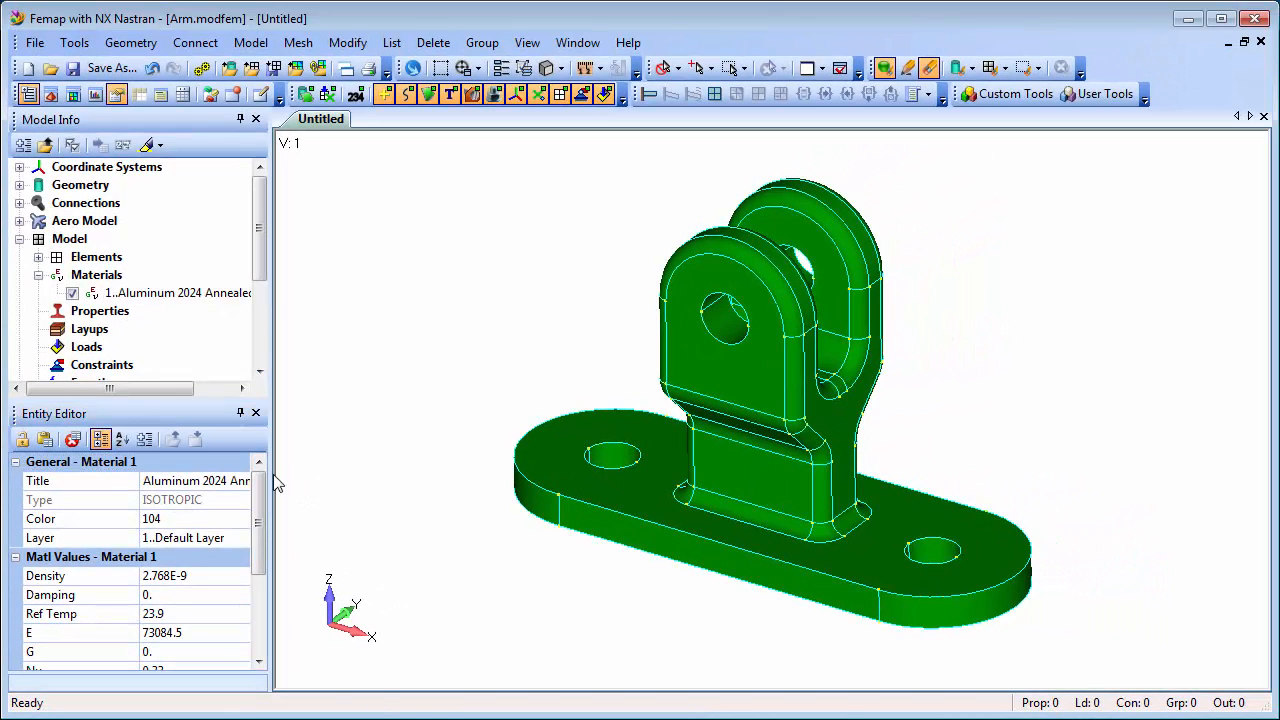
Start a new property and change its element type to Solid.
right_click(104, 313)
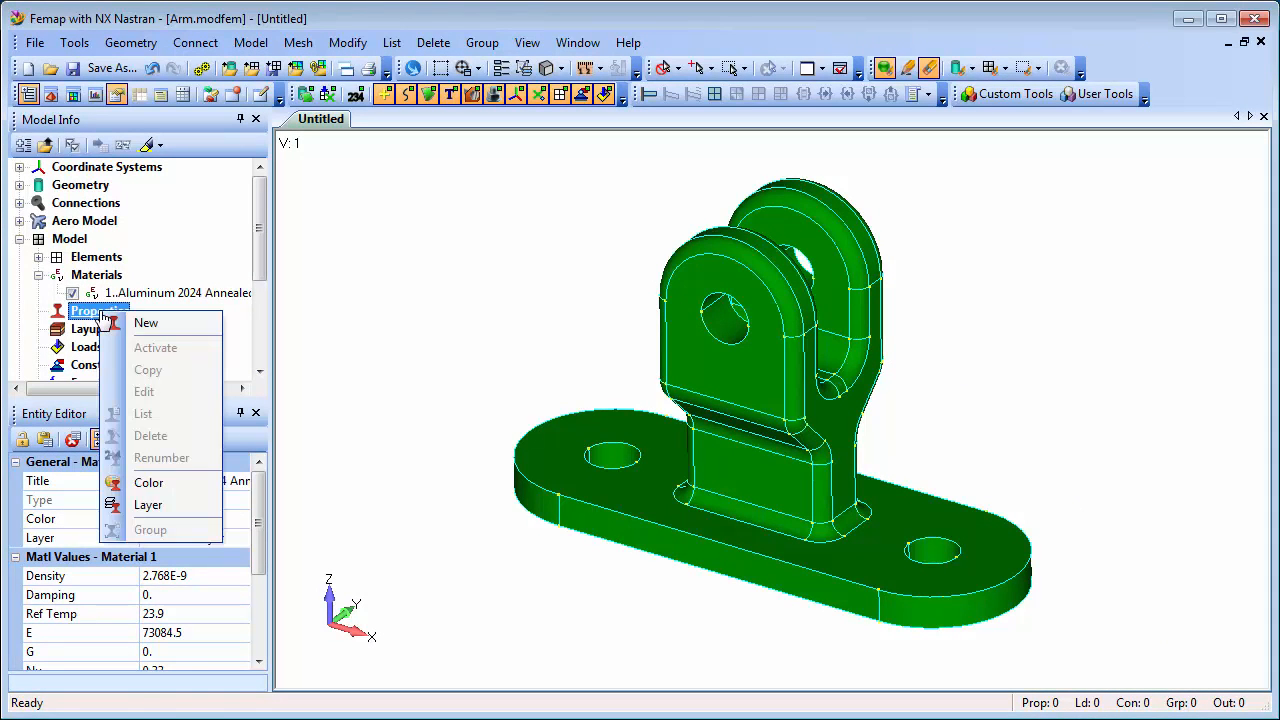
left_click(183, 323)
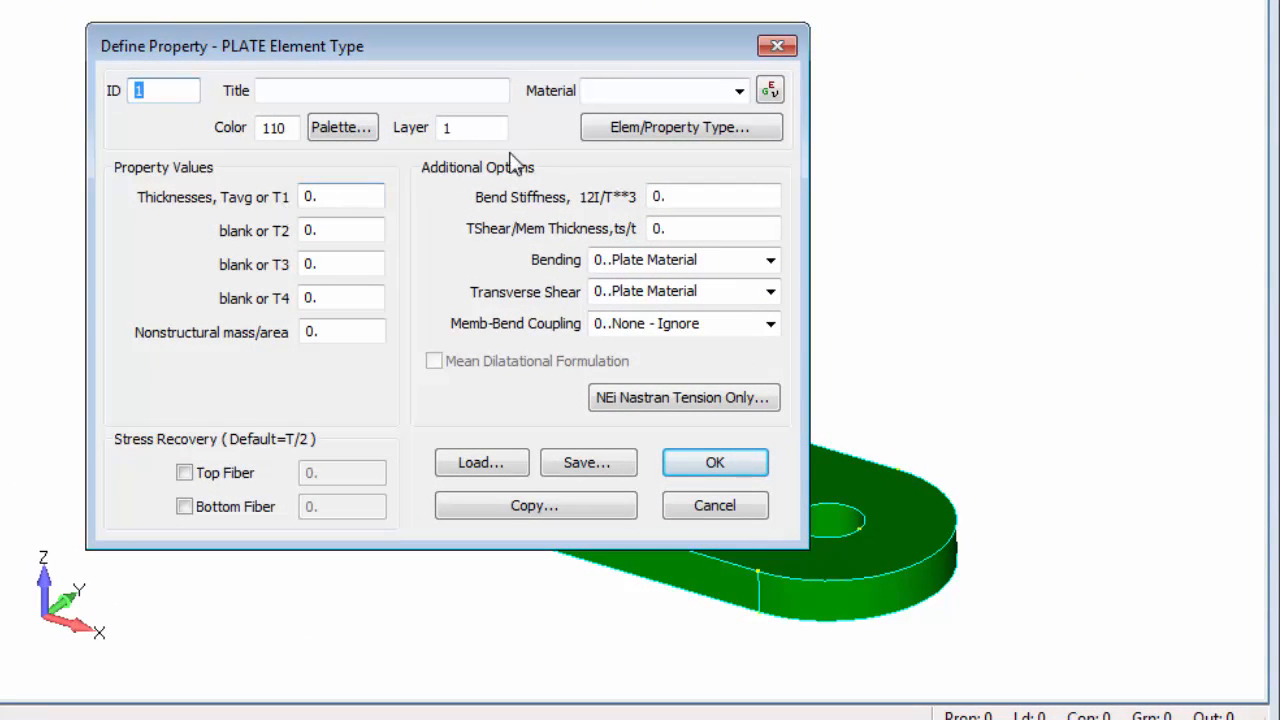
left_click(674, 134)
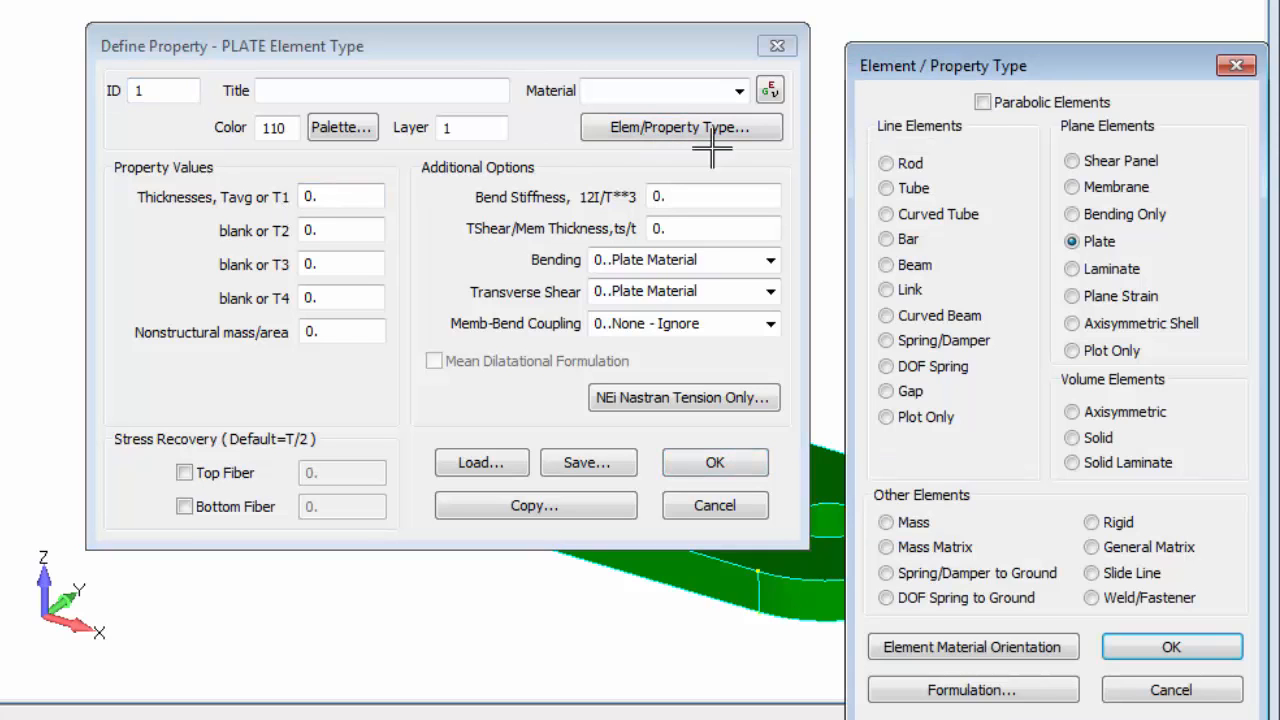
left_click(1072, 440)
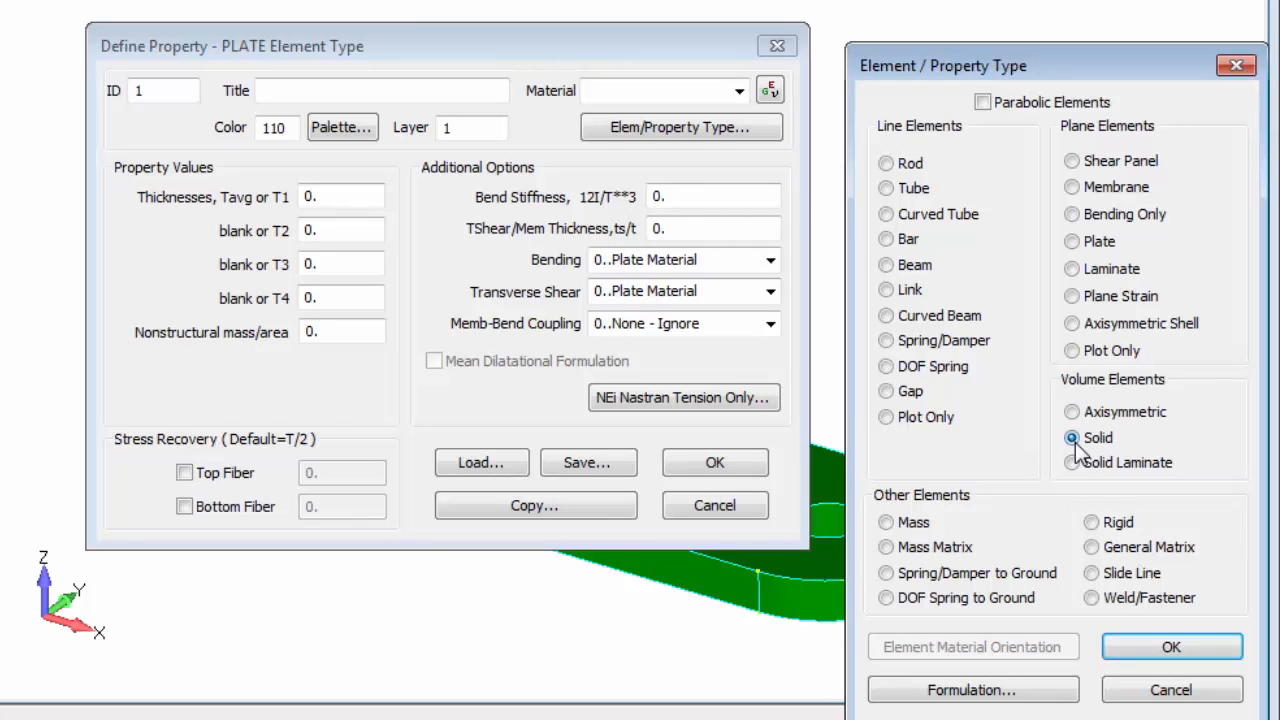
left_click(1171, 648)
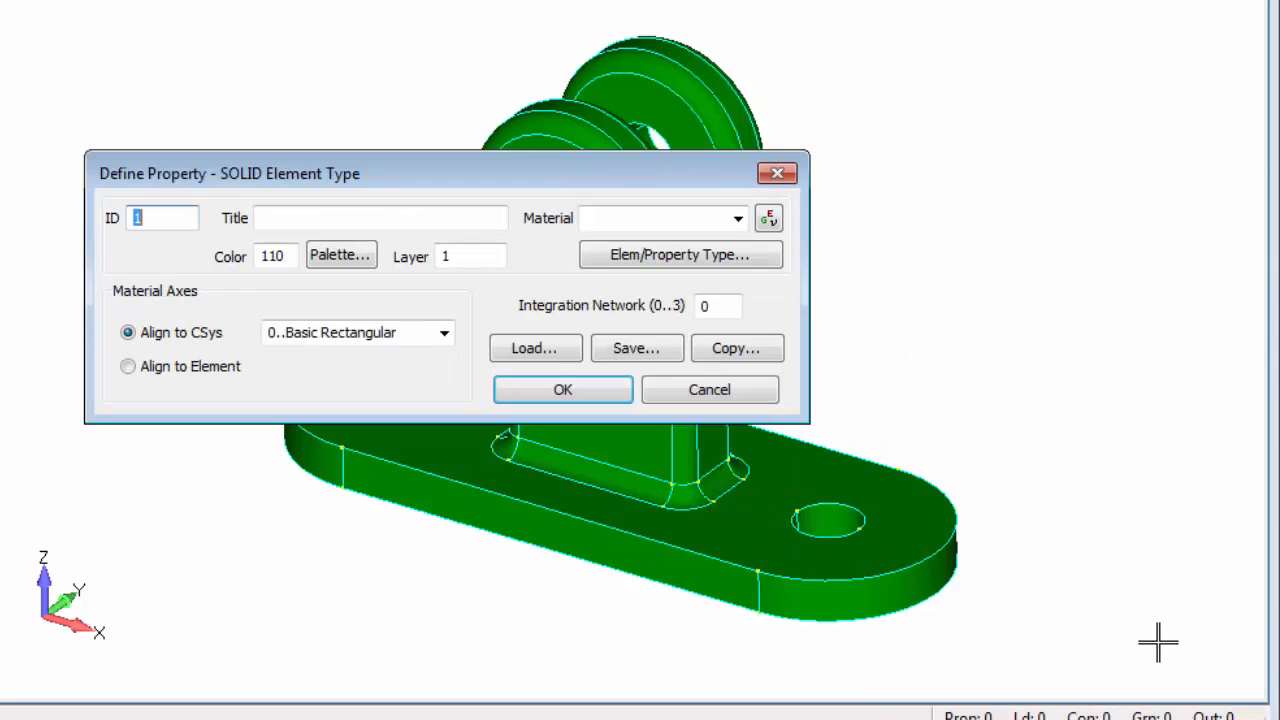
Assign the Aluminum 2024 Annealed Wrought material to the solid property, title it "Al 2024 Solid" and create it.
left_click(742, 220)
left_click(728, 244)
left_click(330, 216)
type("Al 2024 Solid")
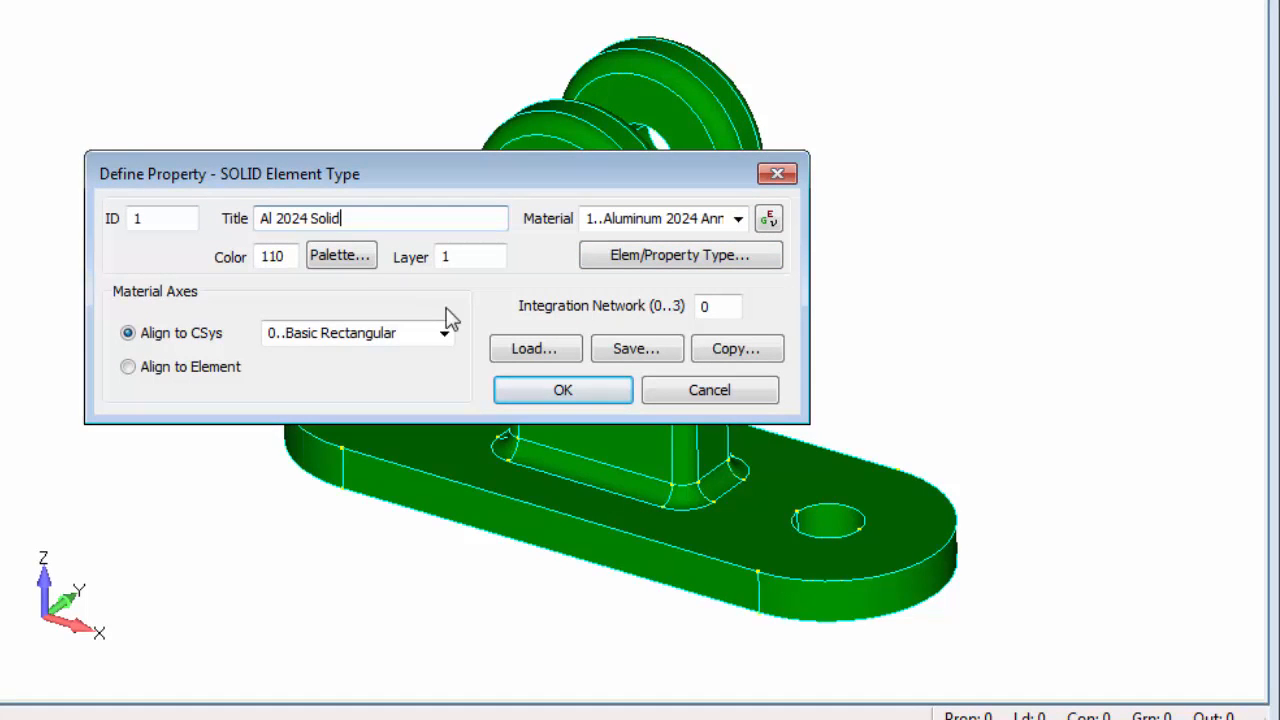
left_click(572, 388)
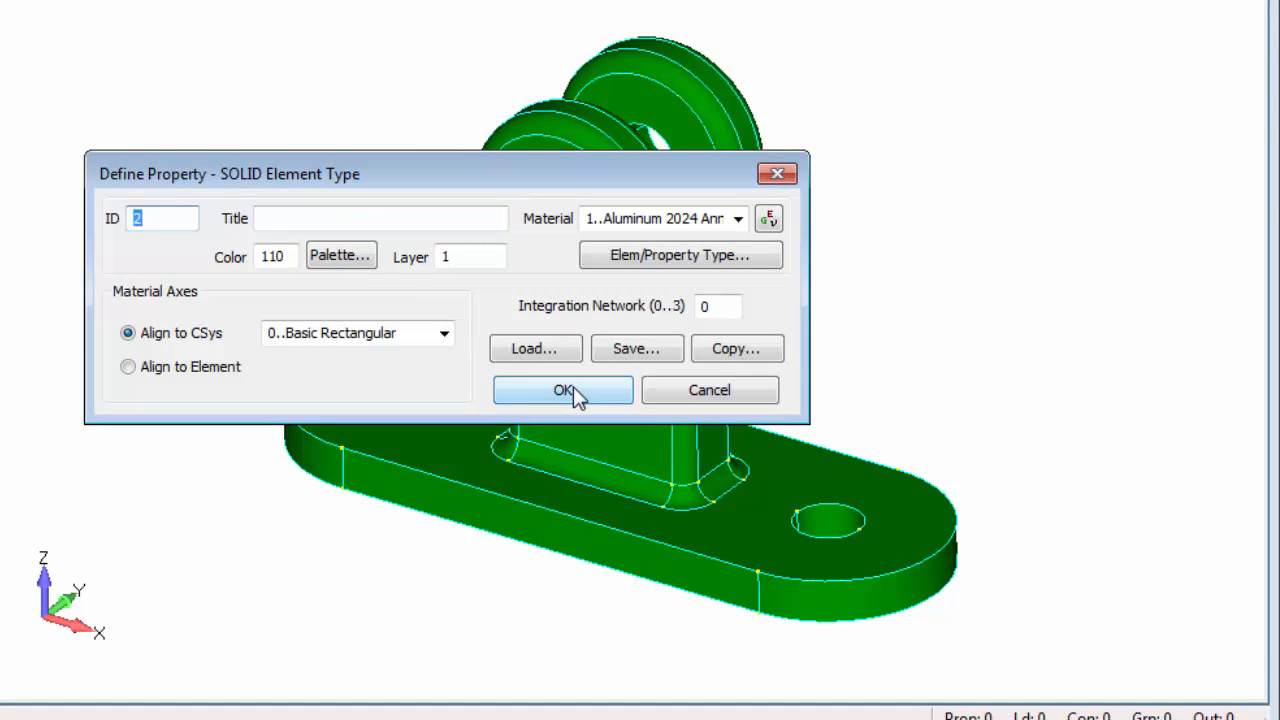
left_click(700, 391)
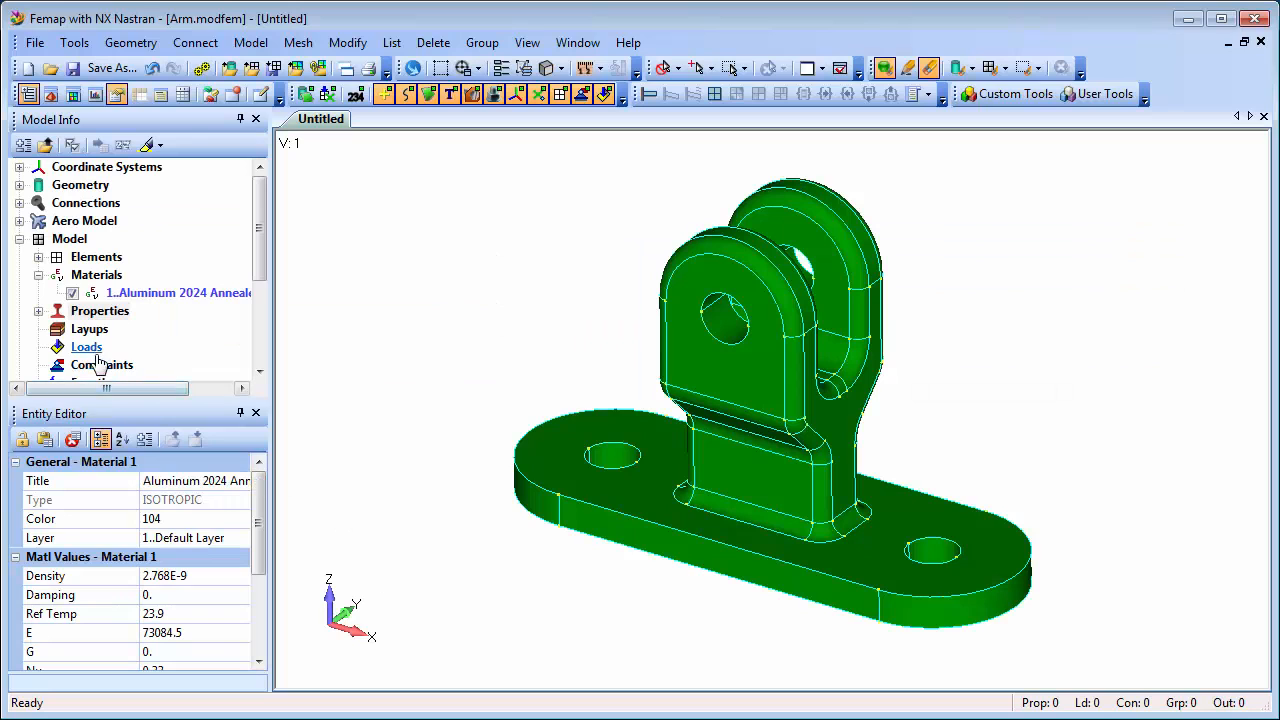
Create a standard load set titled "Bearing Load".
right_click(90, 355)
left_click(152, 365)
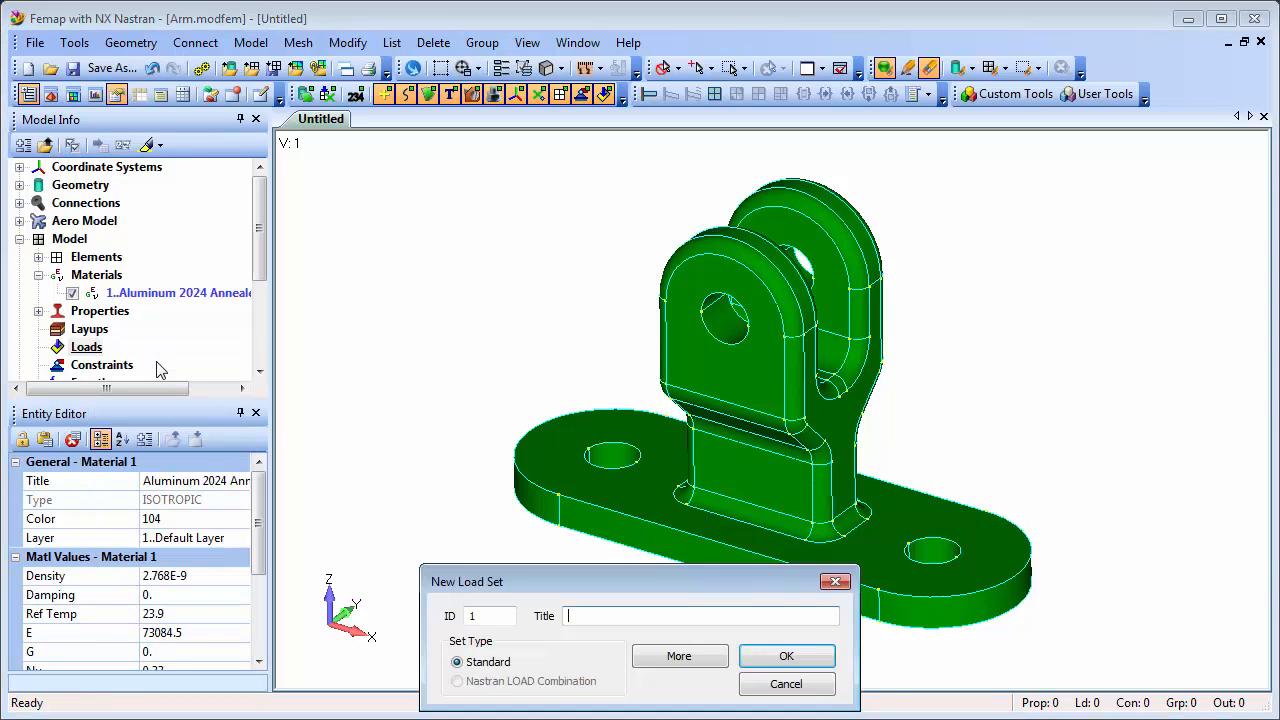
left_click(602, 617)
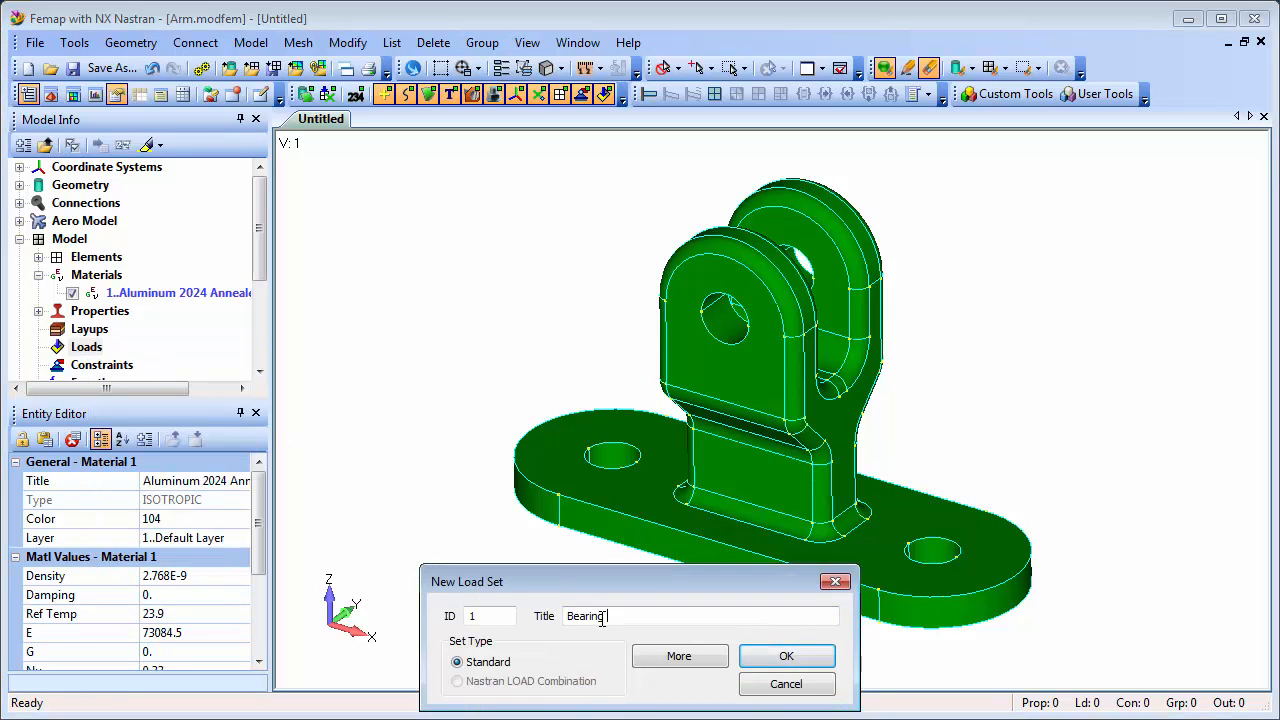
left_click(776, 655)
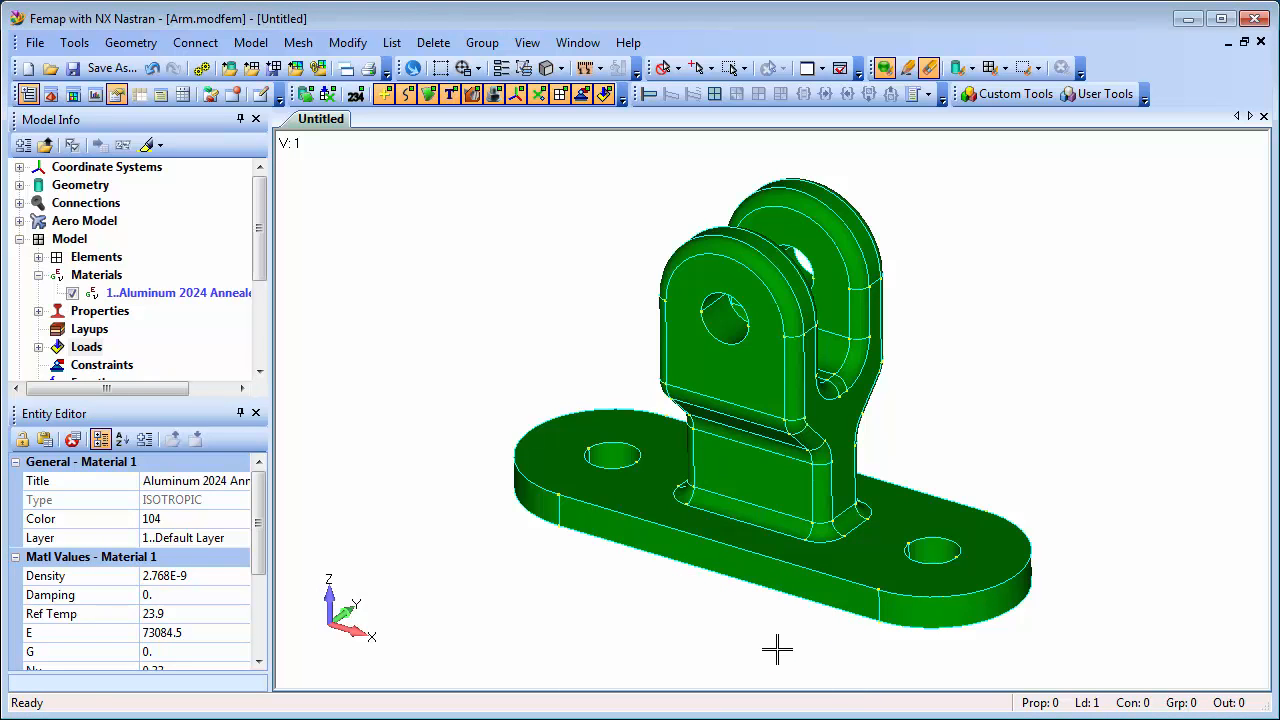
Start a surface load in the Bearing Load set and select the four inner surfaces of the two lug holes.
left_click(39, 347)
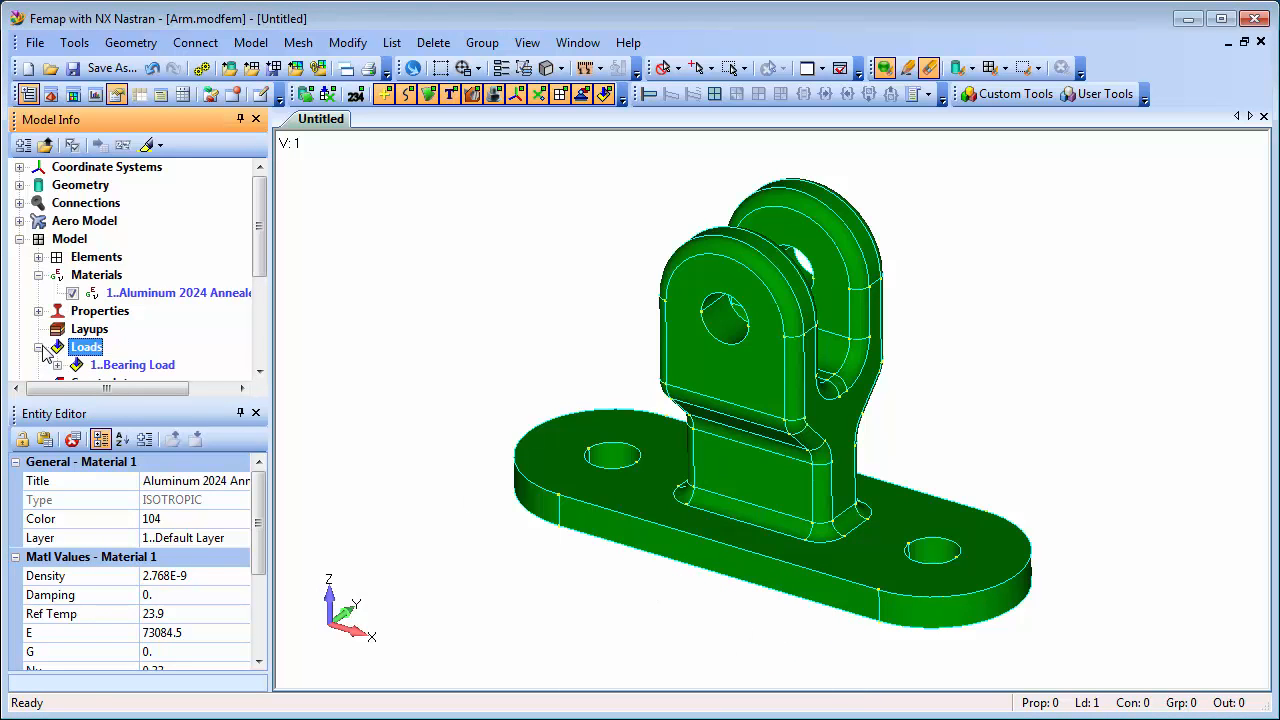
left_click(58, 365)
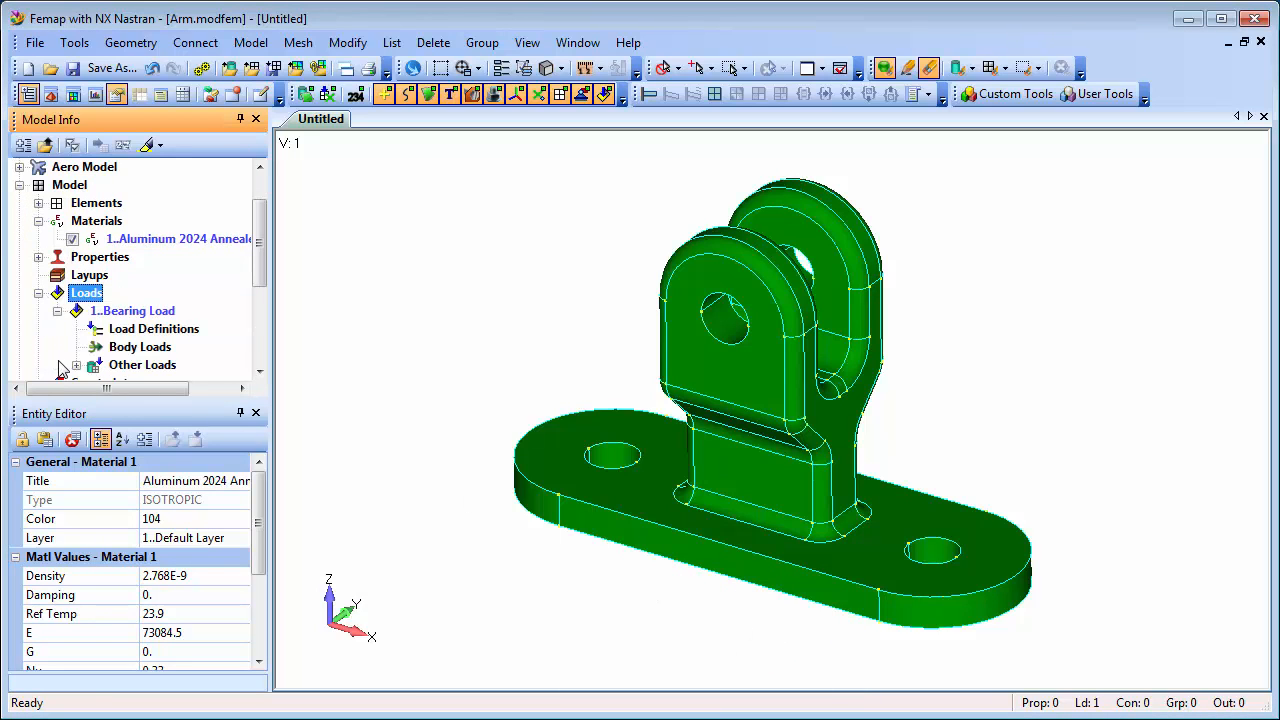
right_click(165, 331)
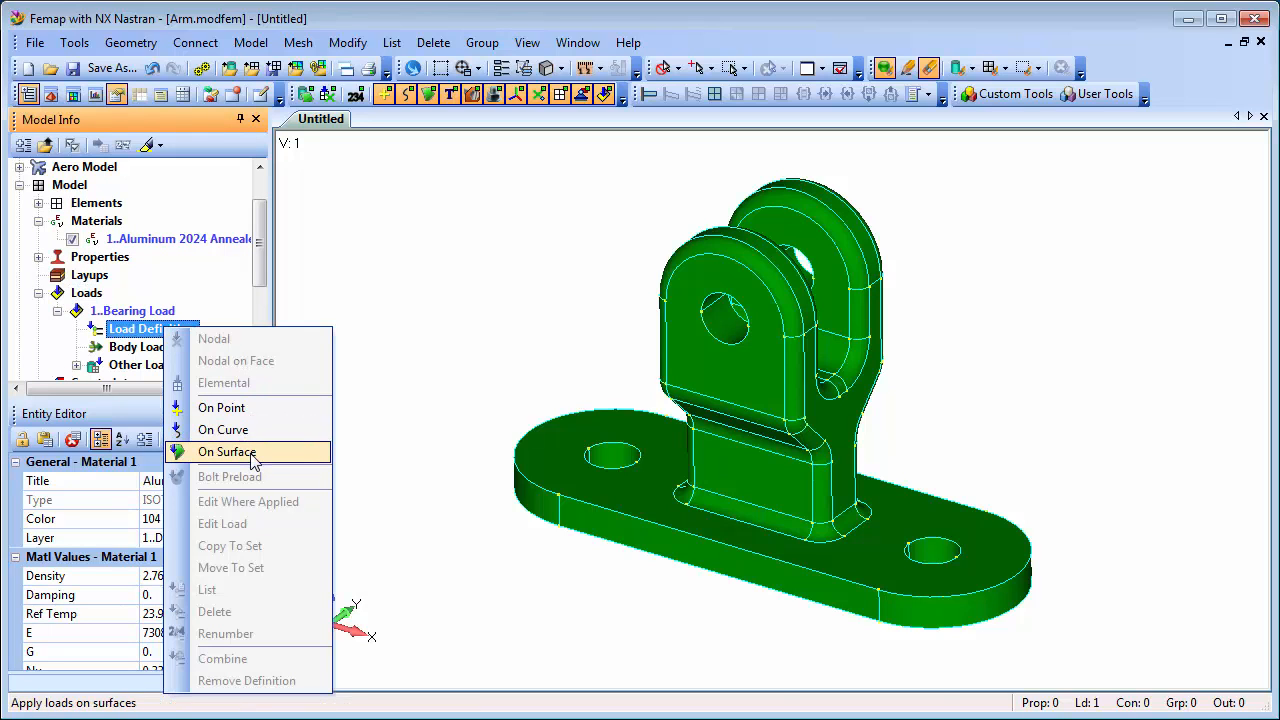
left_click(251, 452)
left_click(728, 318)
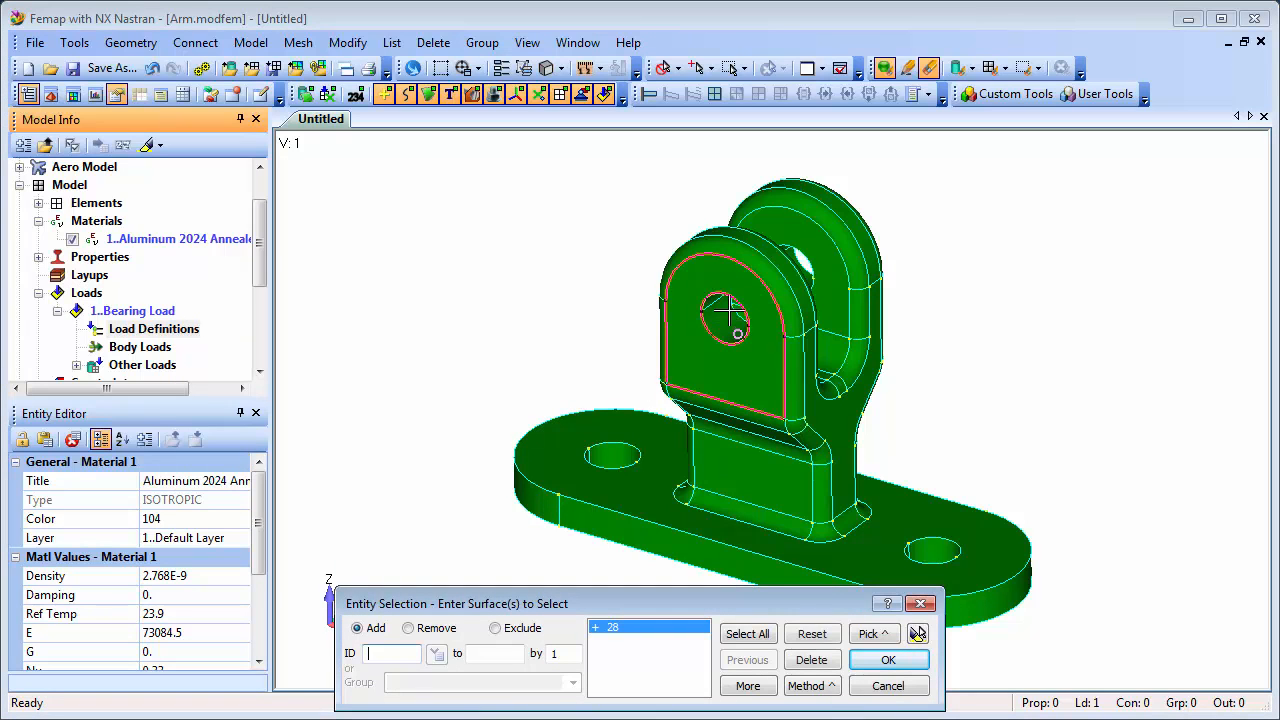
left_click(736, 306)
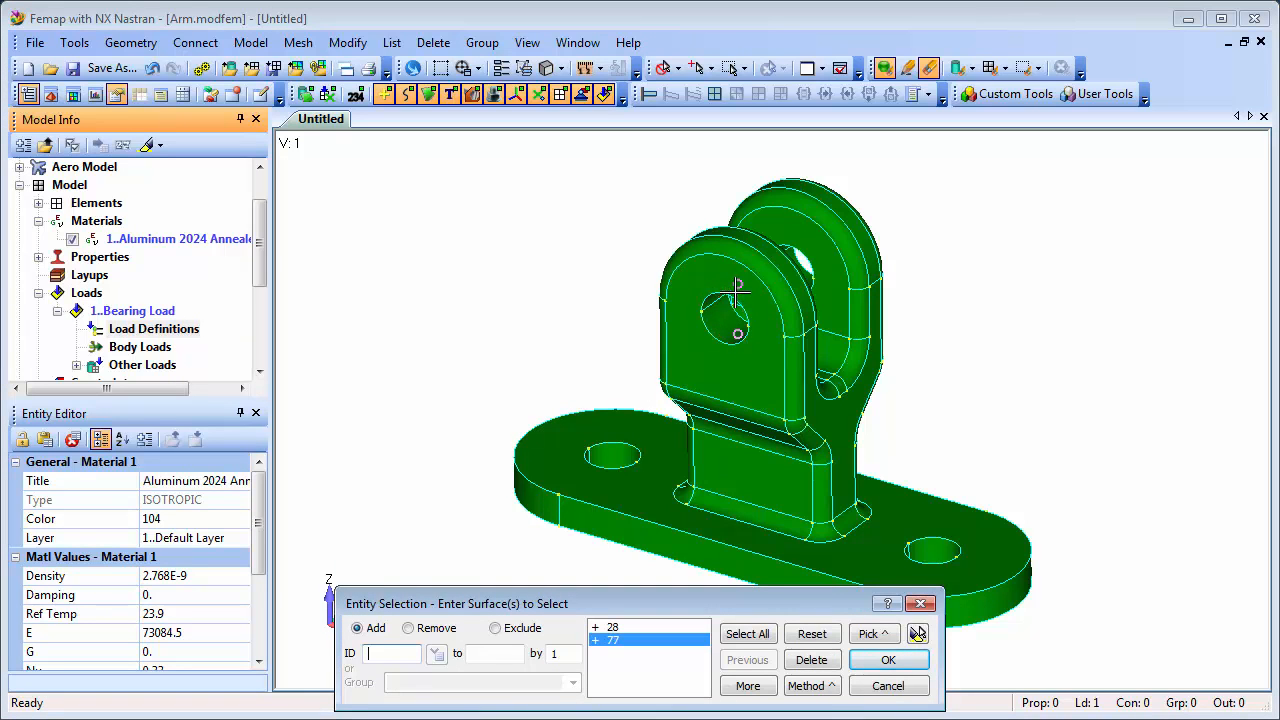
left_click(790, 244)
left_click(803, 285)
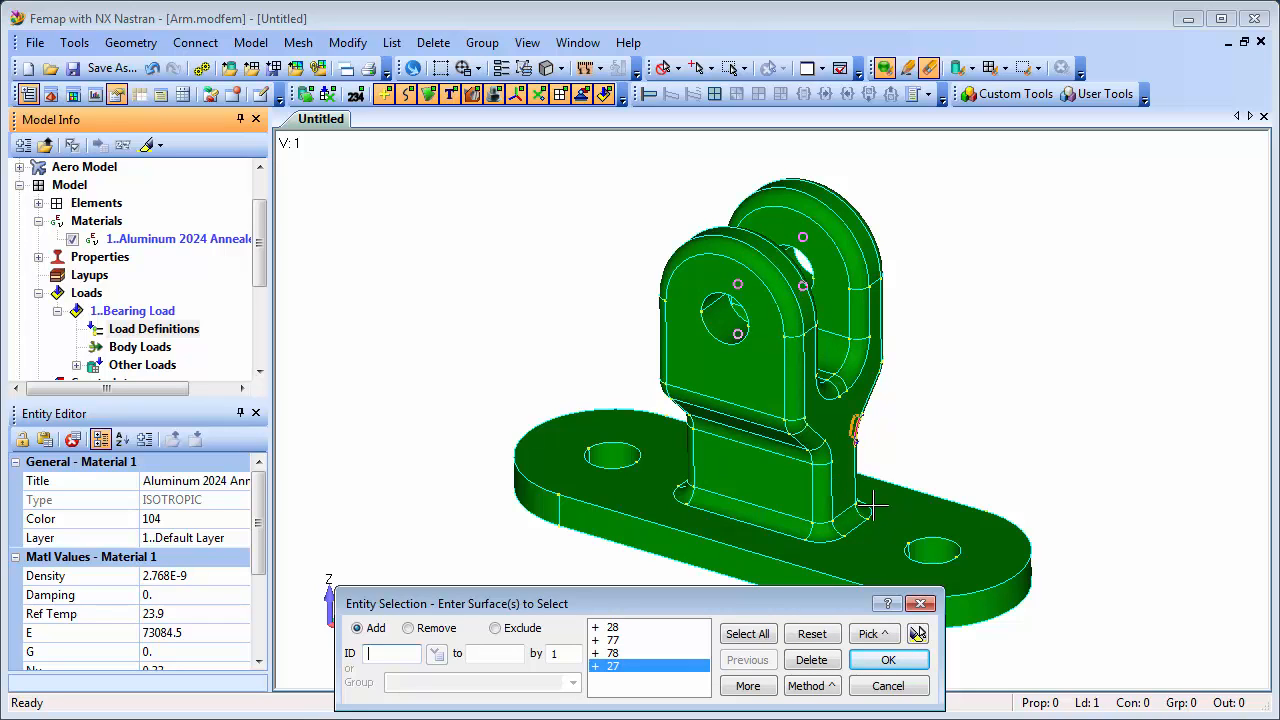
left_click(918, 634)
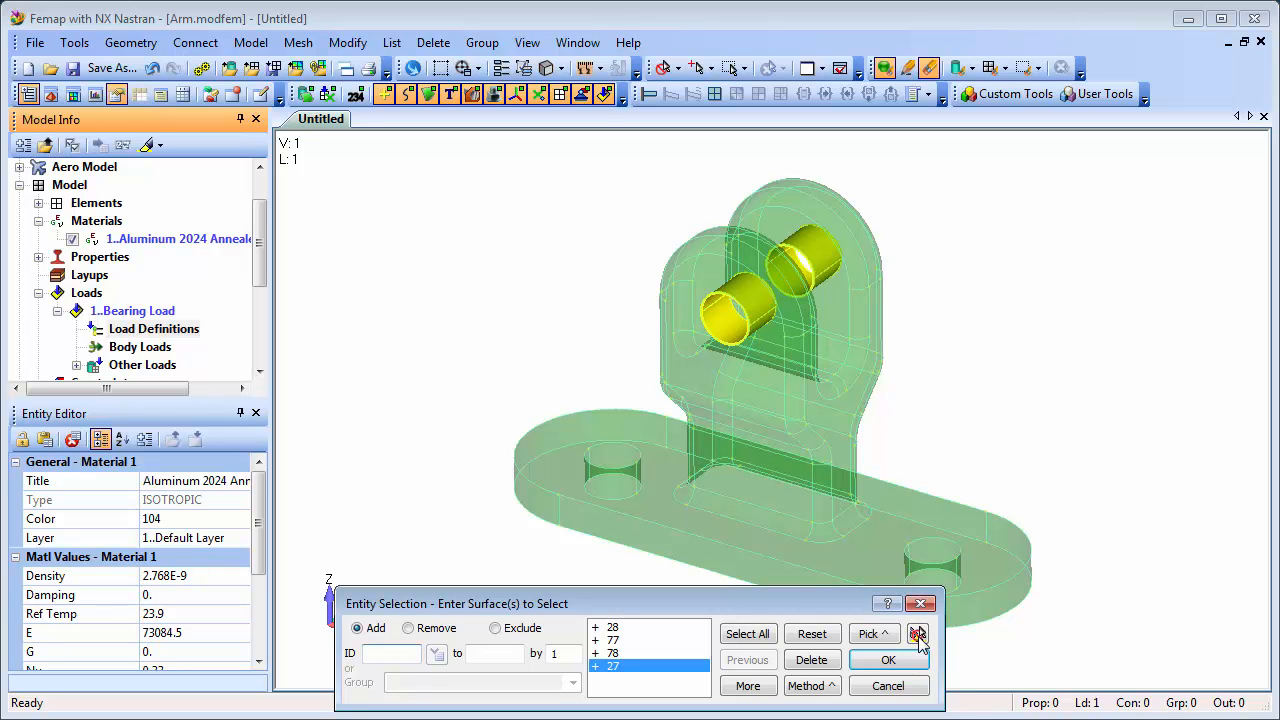
left_click(888, 659)
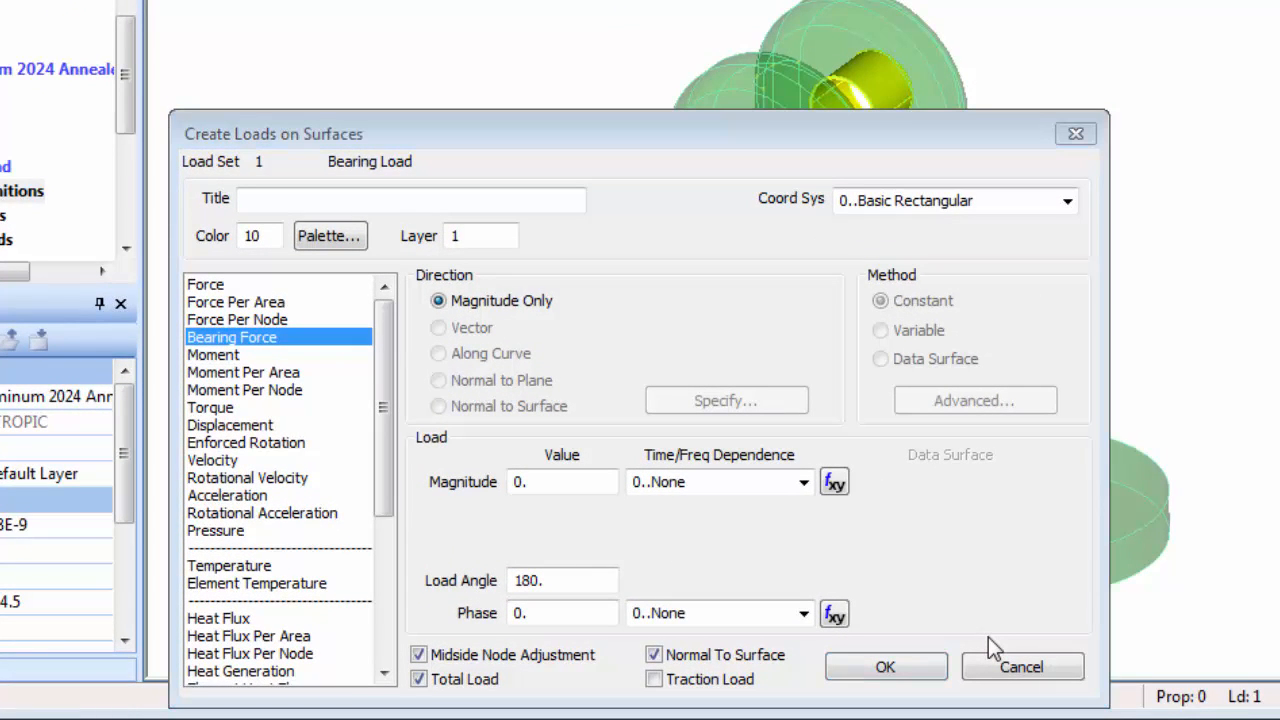
Define a Bearing Force titled "500 N Bearing Load" with a magnitude of 500 and Normal To Surface turned off.
left_click(225, 338)
left_click(272, 205)
type("500 N Bearing Load")
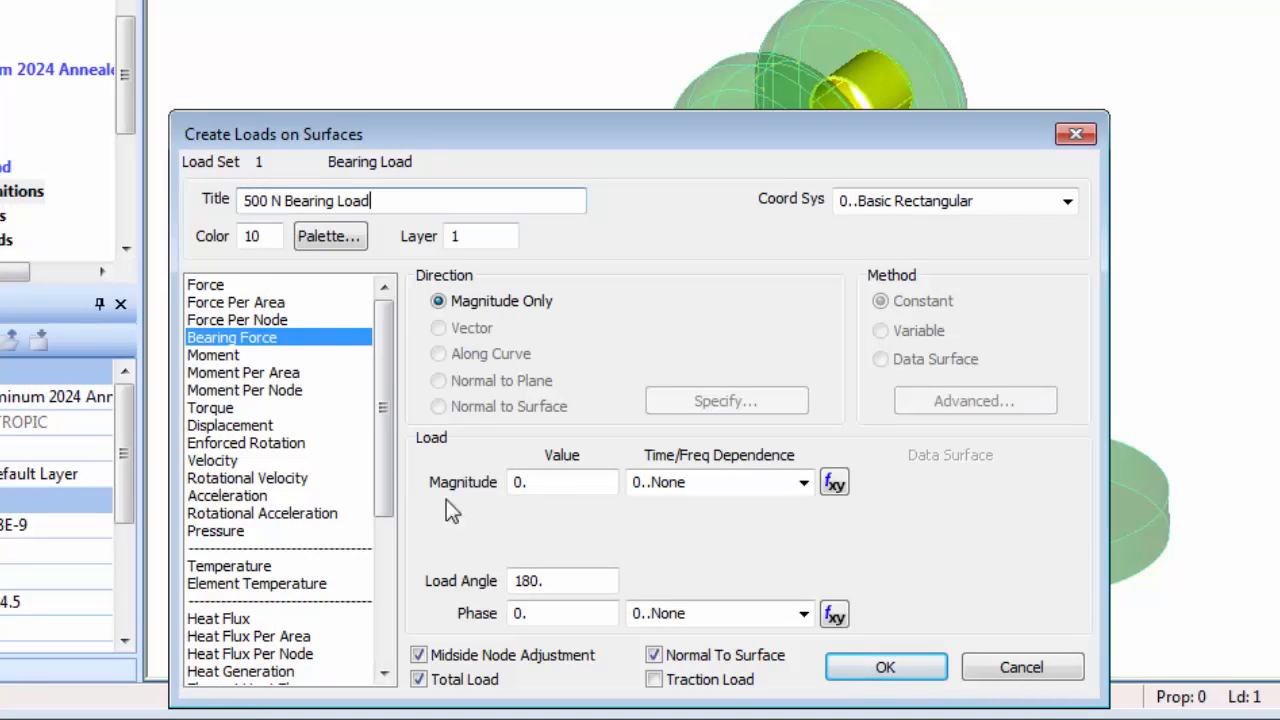
left_click(513, 481)
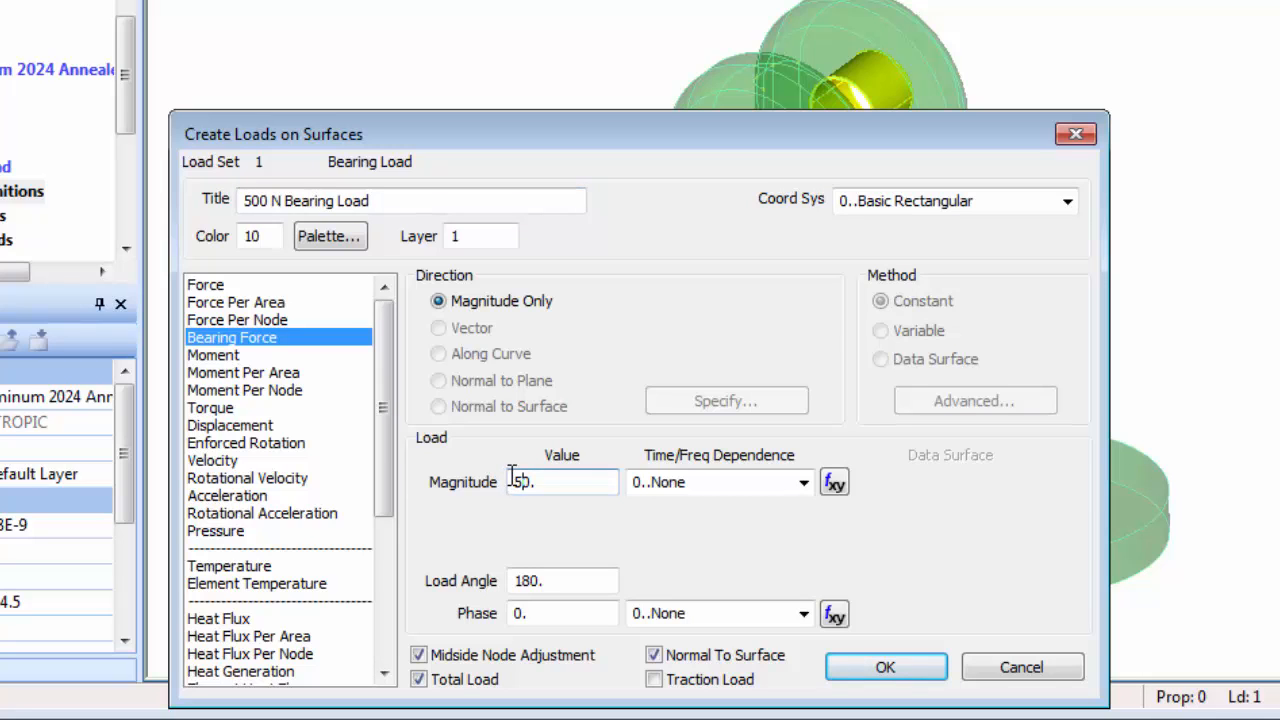
left_click(655, 655)
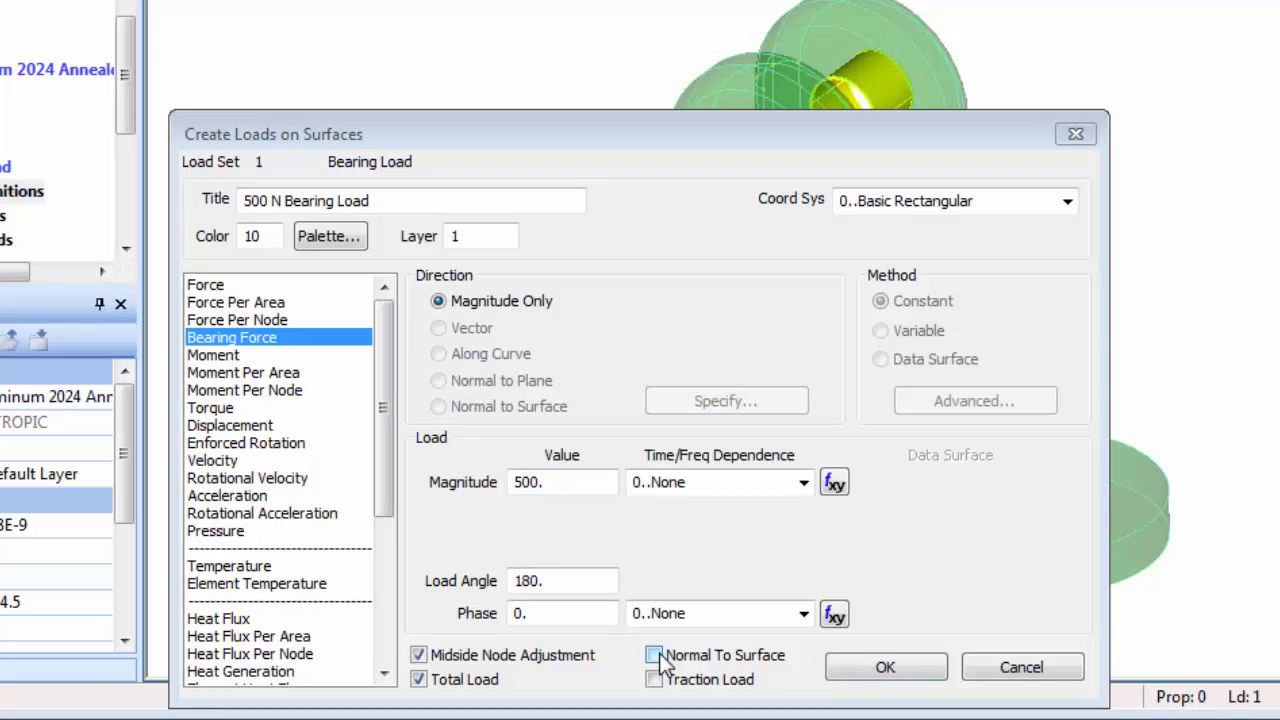
left_click(886, 668)
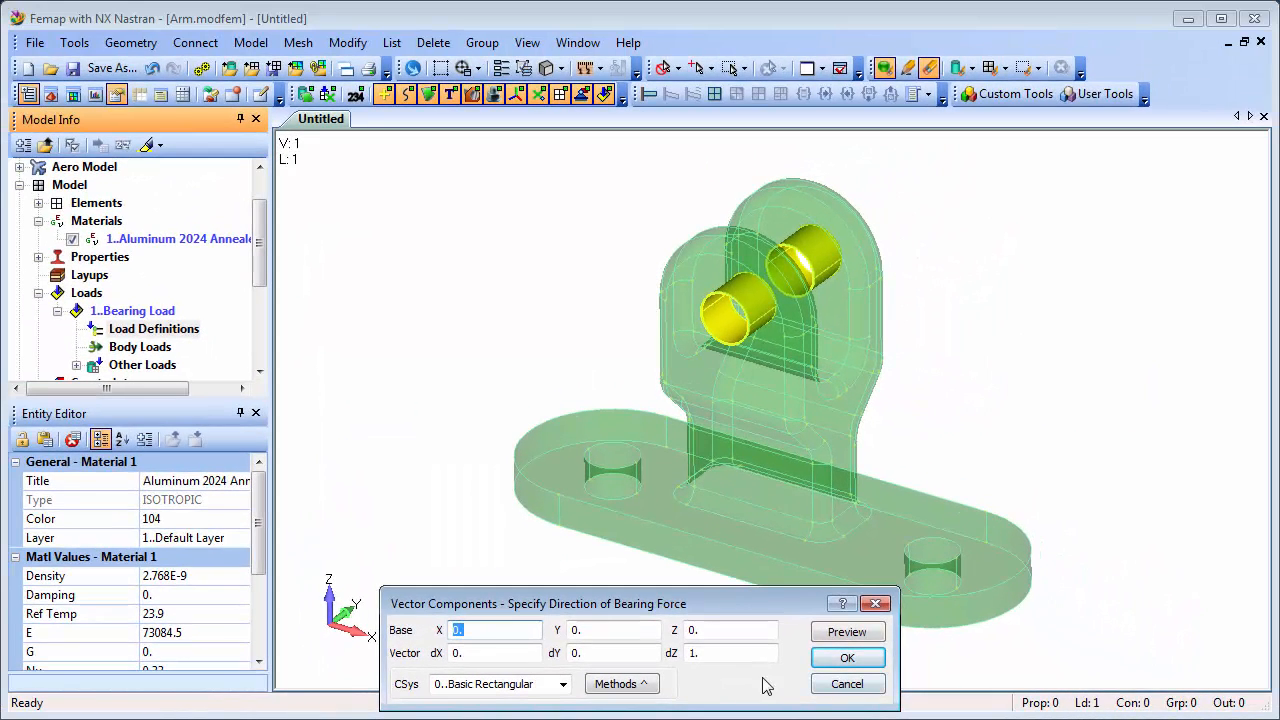
Keep the Components method for the bearing force direction and pick the vector's base point on the front lug hole's edge.
left_click(640, 684)
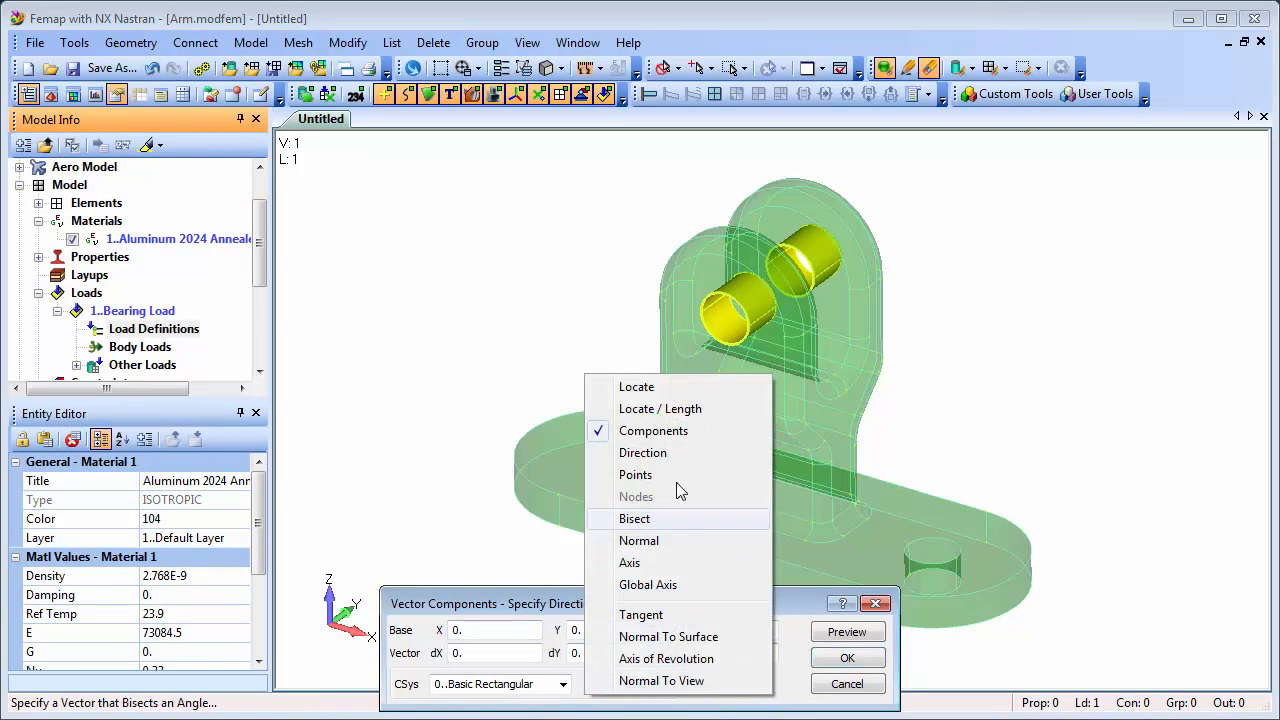
left_click(680, 432)
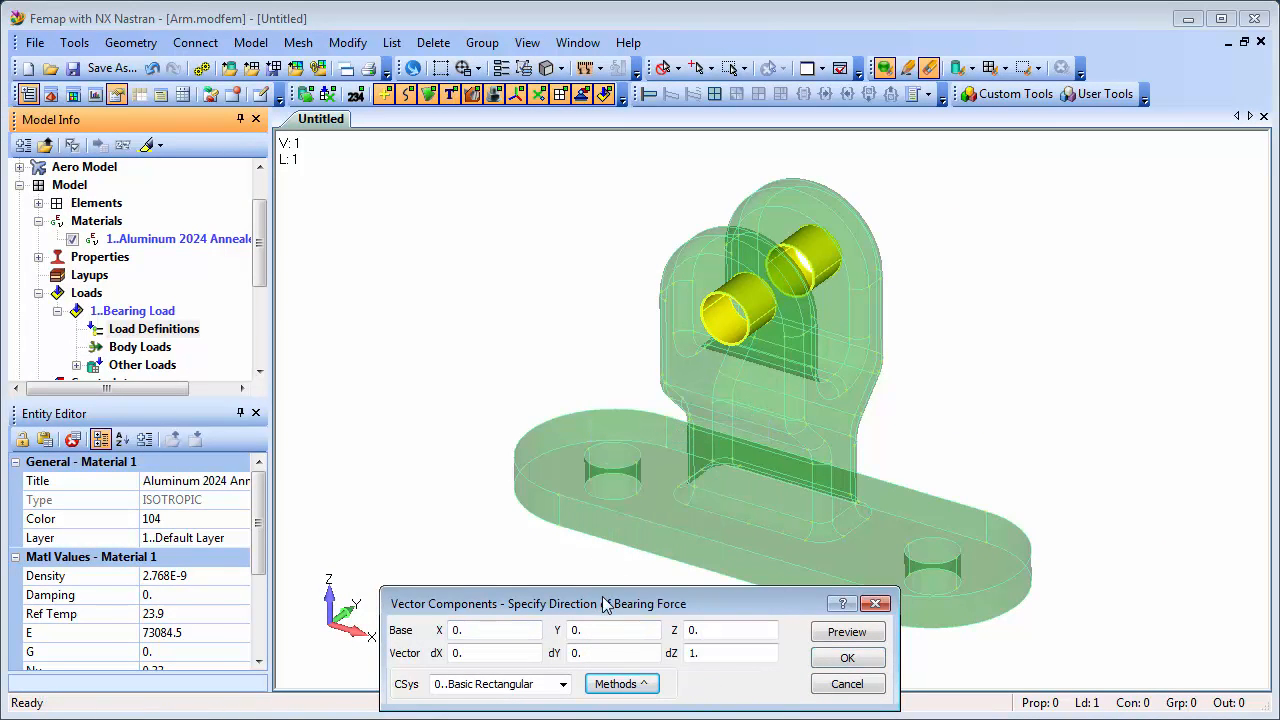
left_click_drag(605, 603, 574, 391)
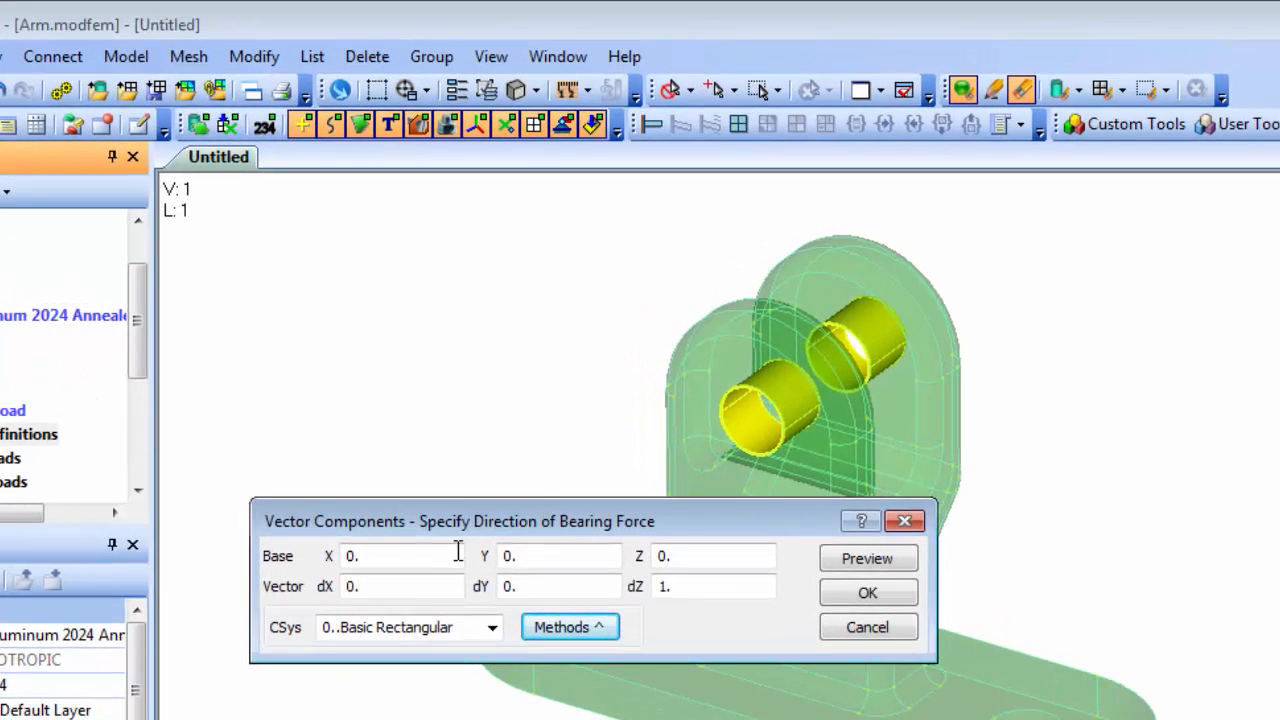
left_click(440, 519)
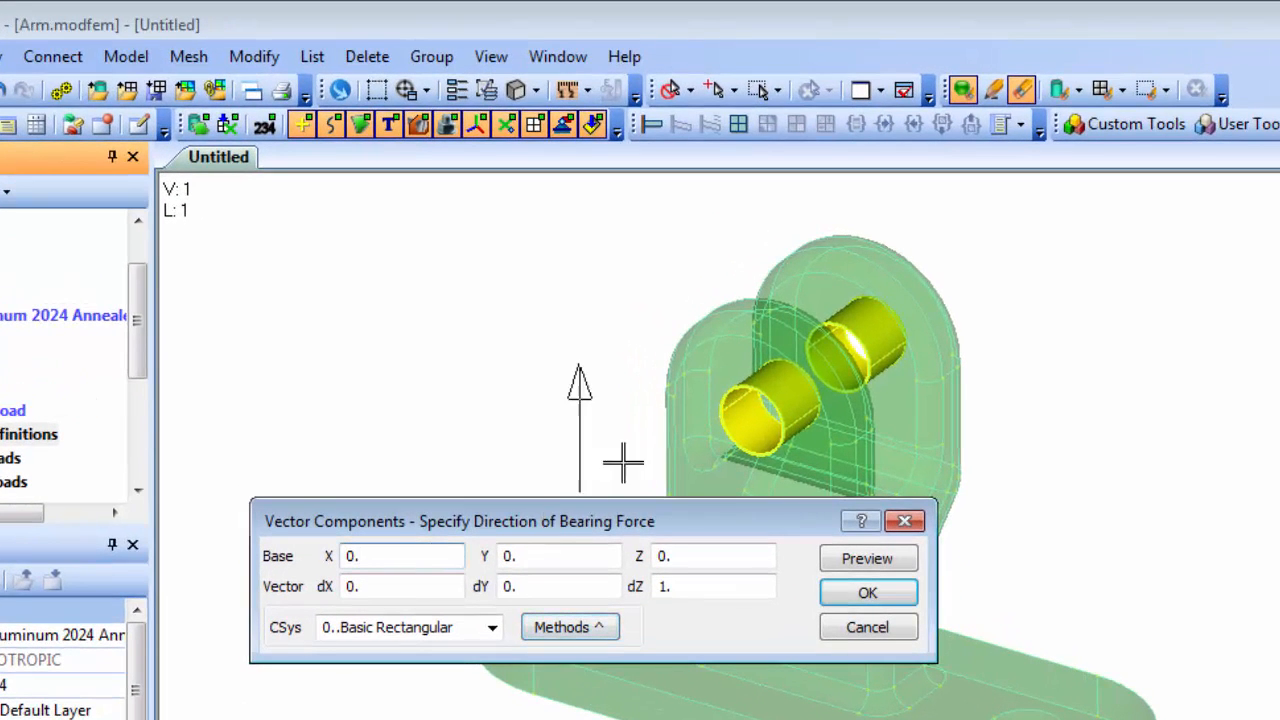
left_click(750, 388)
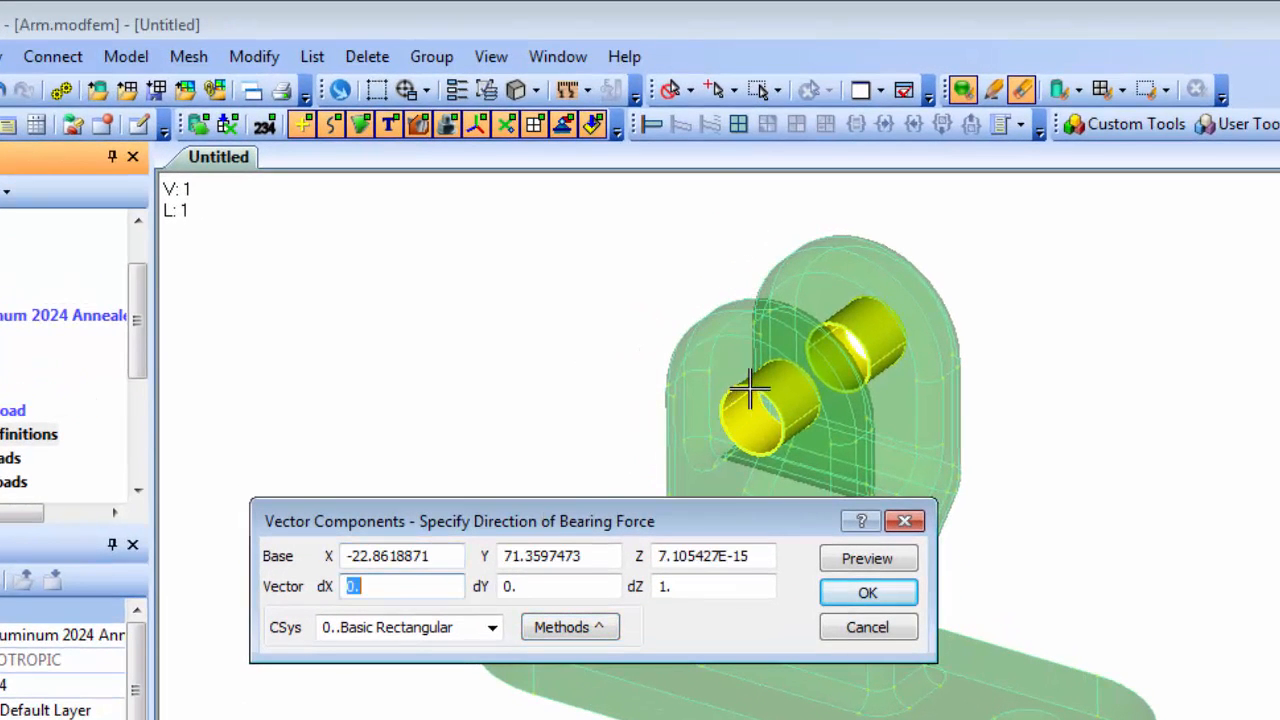
Set the bearing force direction vector to dX 0.5, dY -.25 and dZ -1, preview it and create the load.
left_click(397, 586)
key("Tab")
type("-.25")
left_click(660, 587)
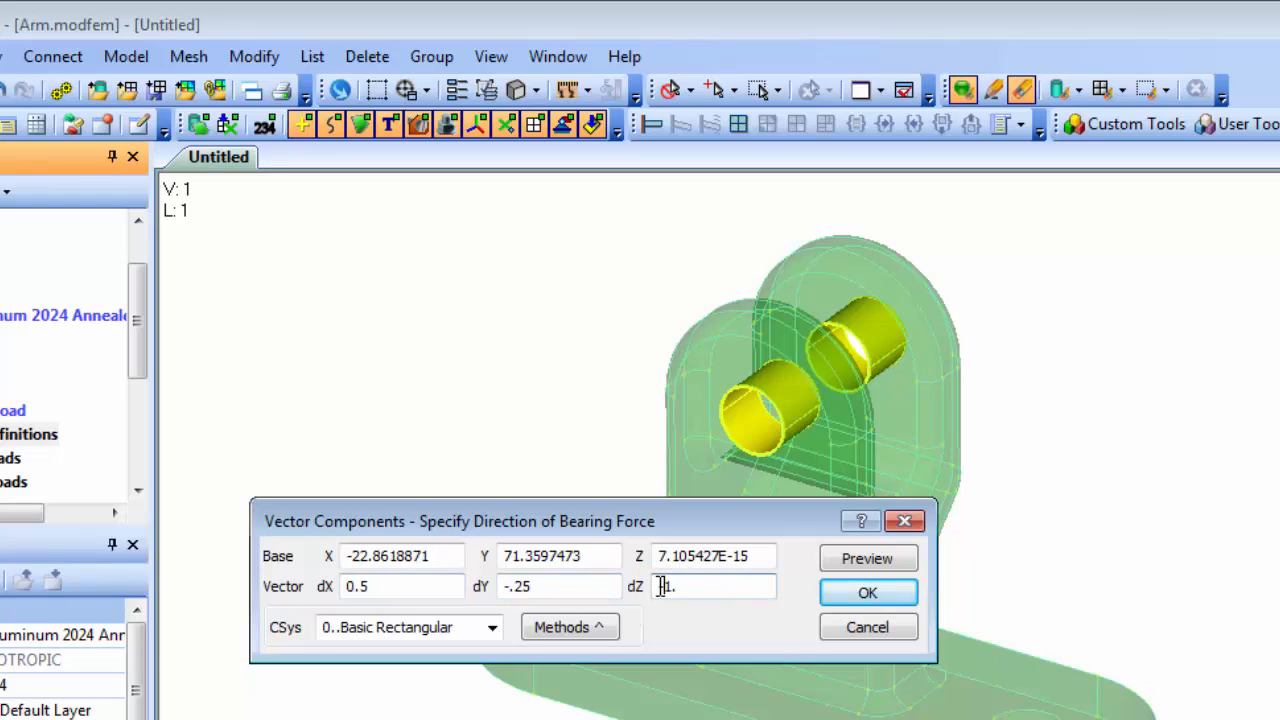
left_click(866, 562)
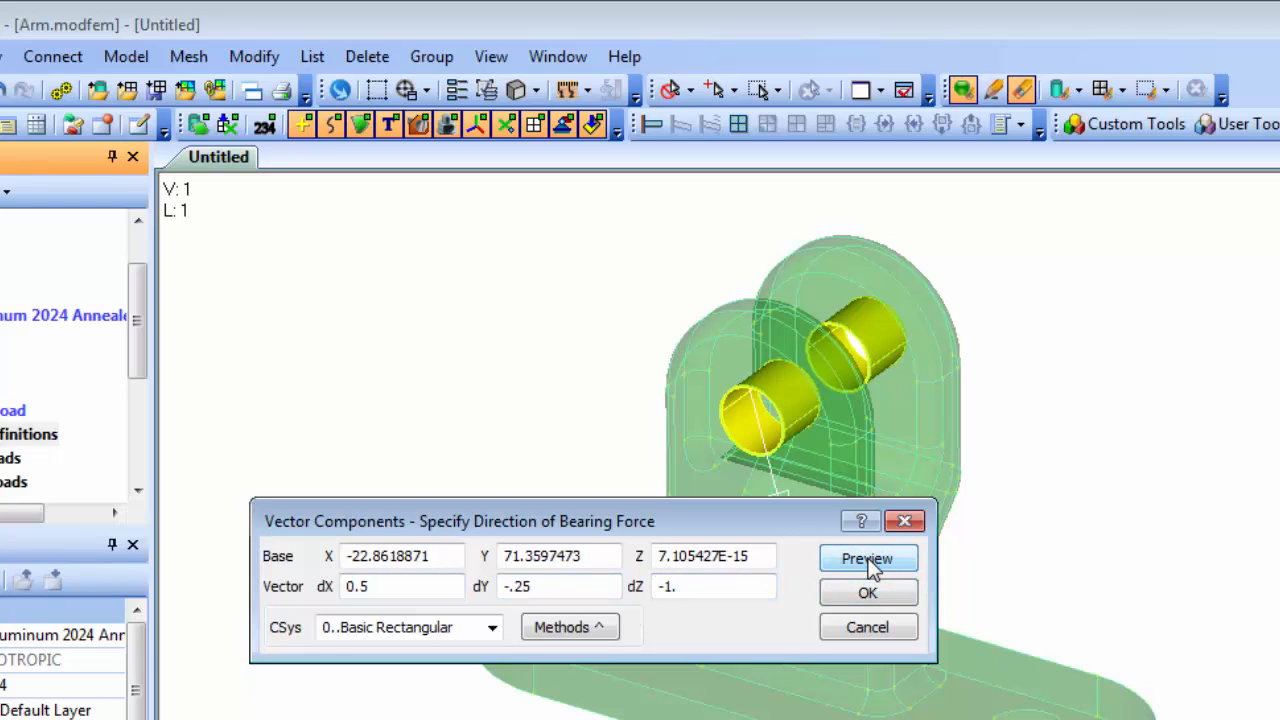
left_click_drag(803, 526, 767, 554)
left_click(829, 593)
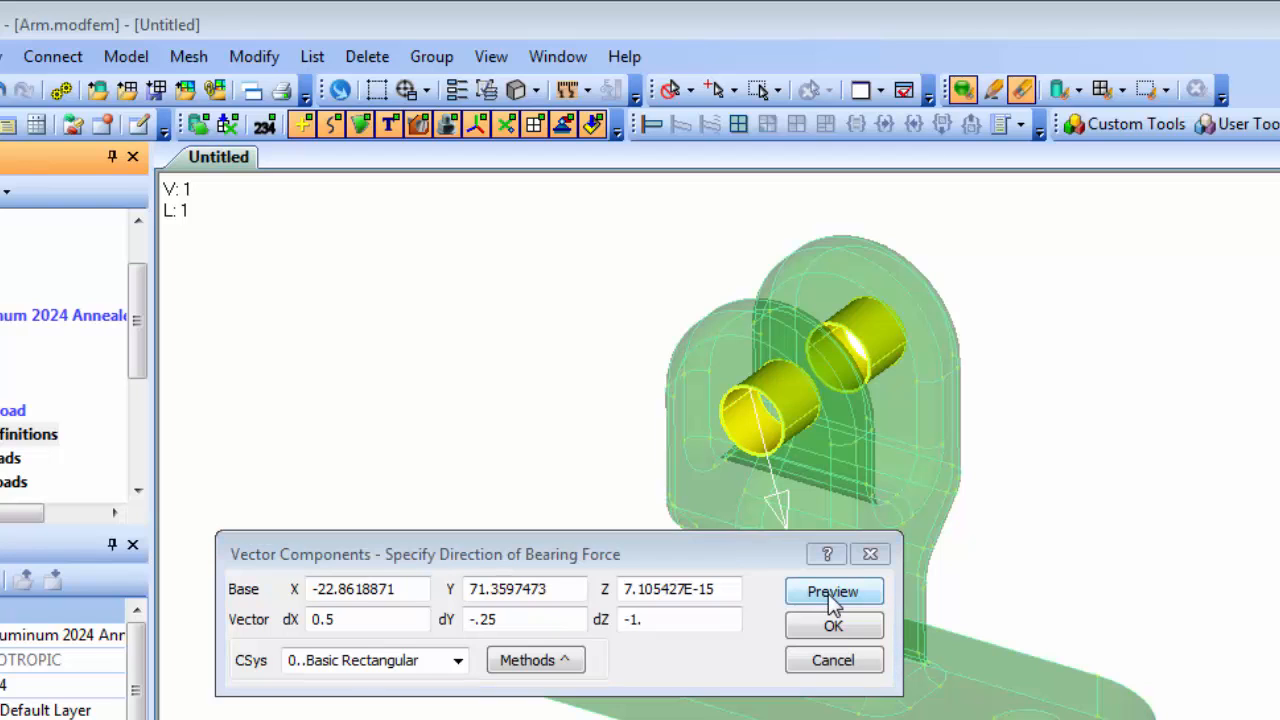
left_click(833, 625)
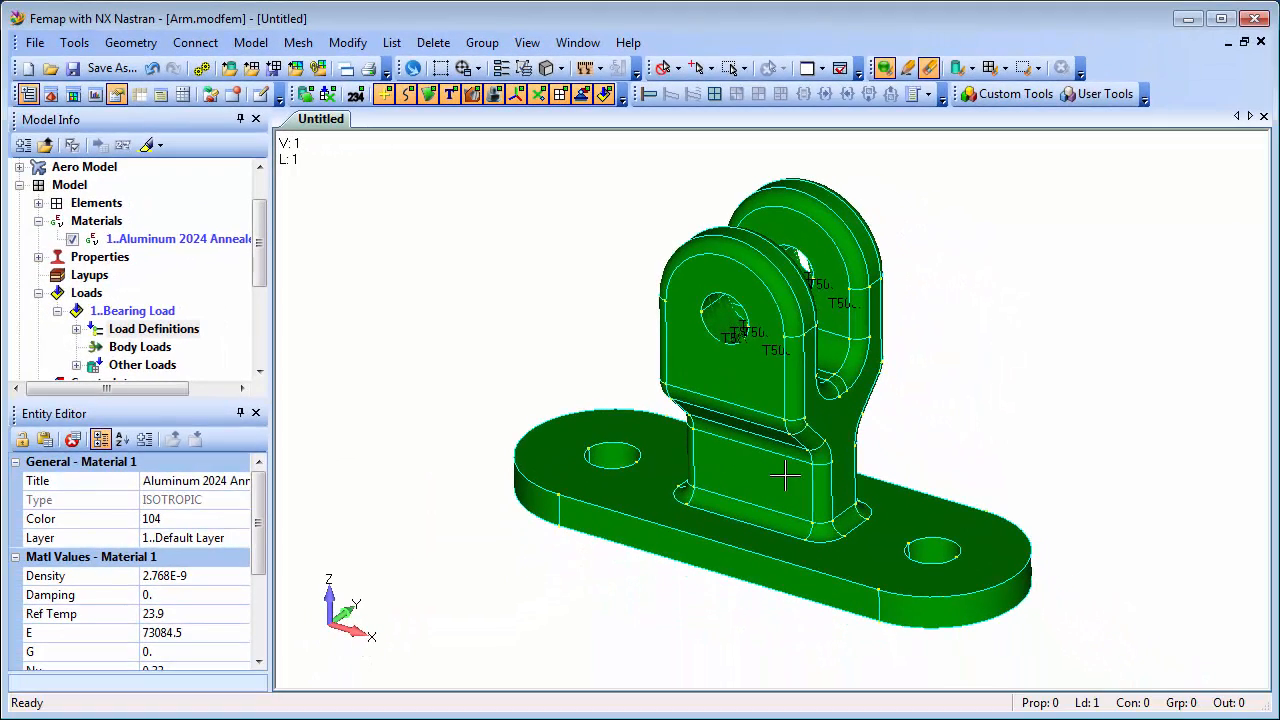
Highlight the 500 N Bearing Load definition in the model to check which surfaces it acts on, and turn highlighting off.
left_click(76, 329)
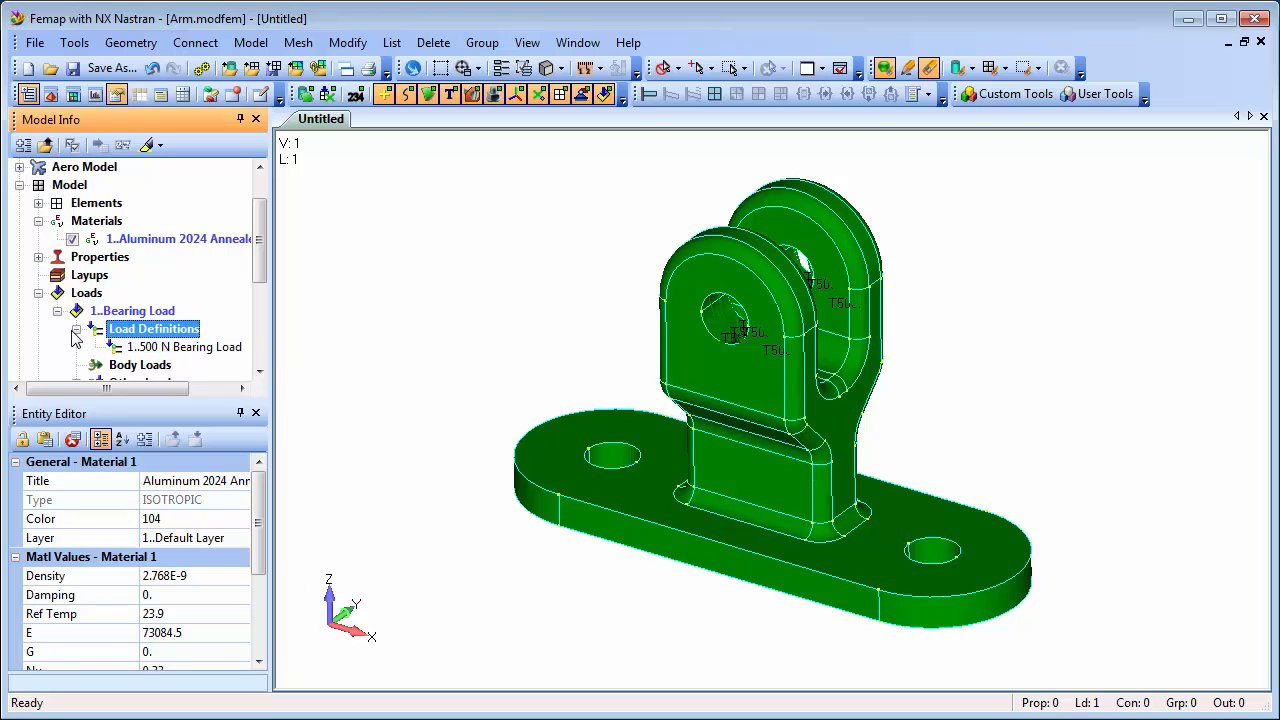
left_click(195, 347)
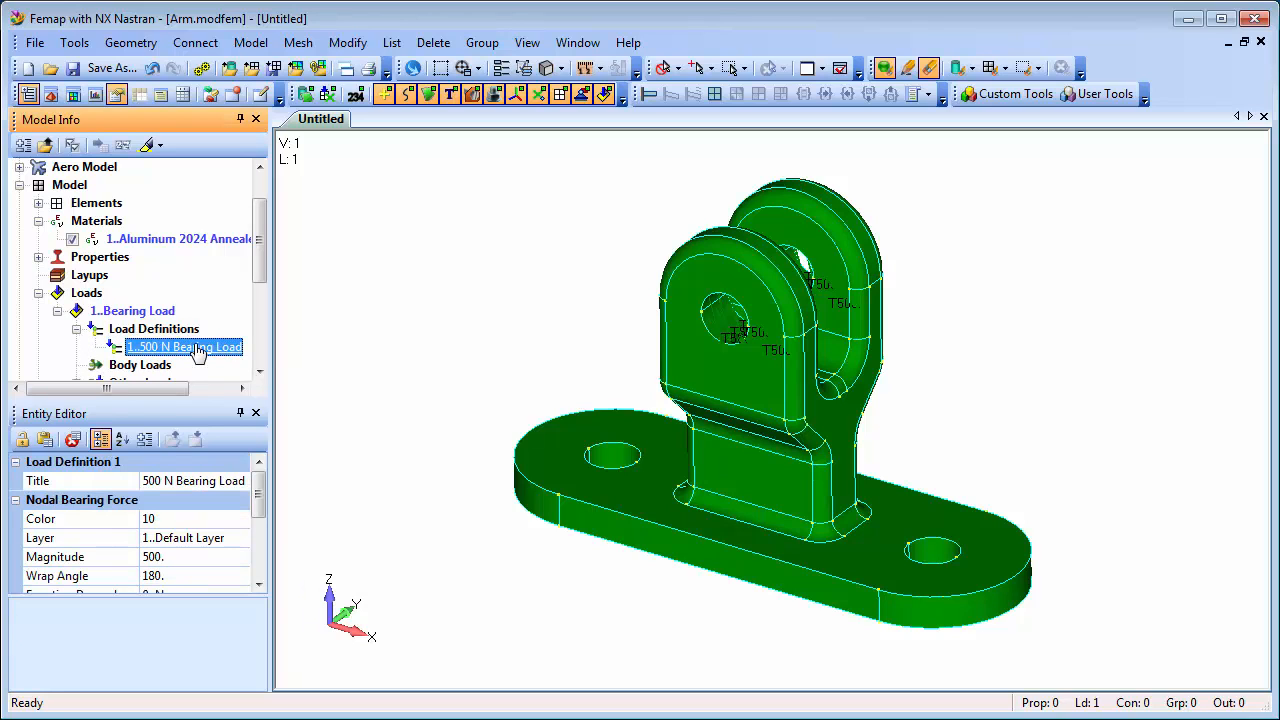
left_click(148, 145)
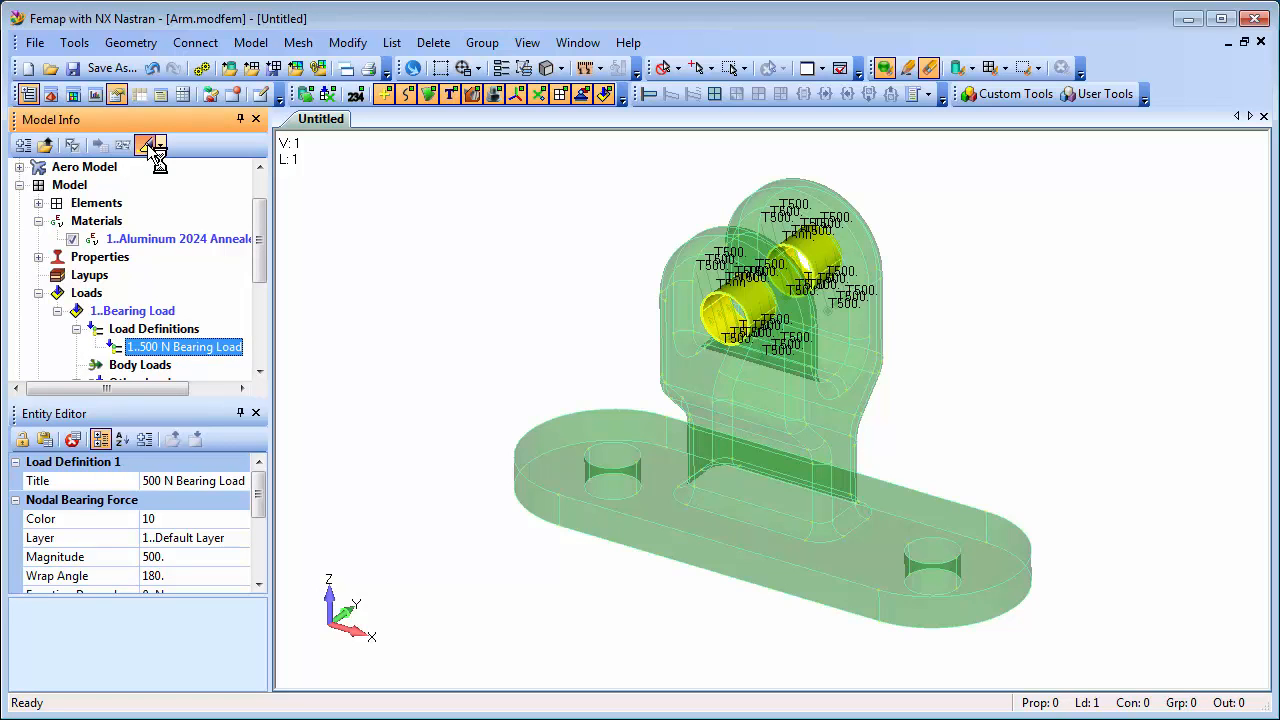
left_click(148, 146)
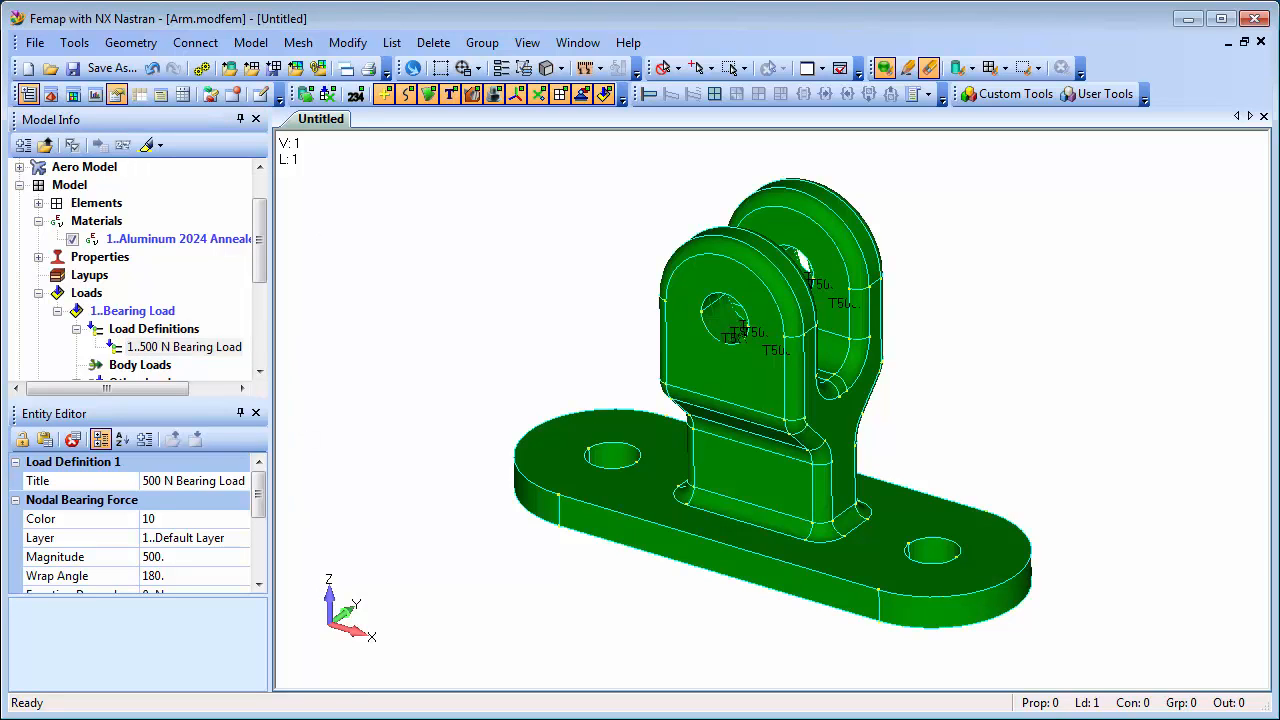
Create a standard constraint set titled "Pinned Constraints".
left_click_drag(256, 272, 260, 322)
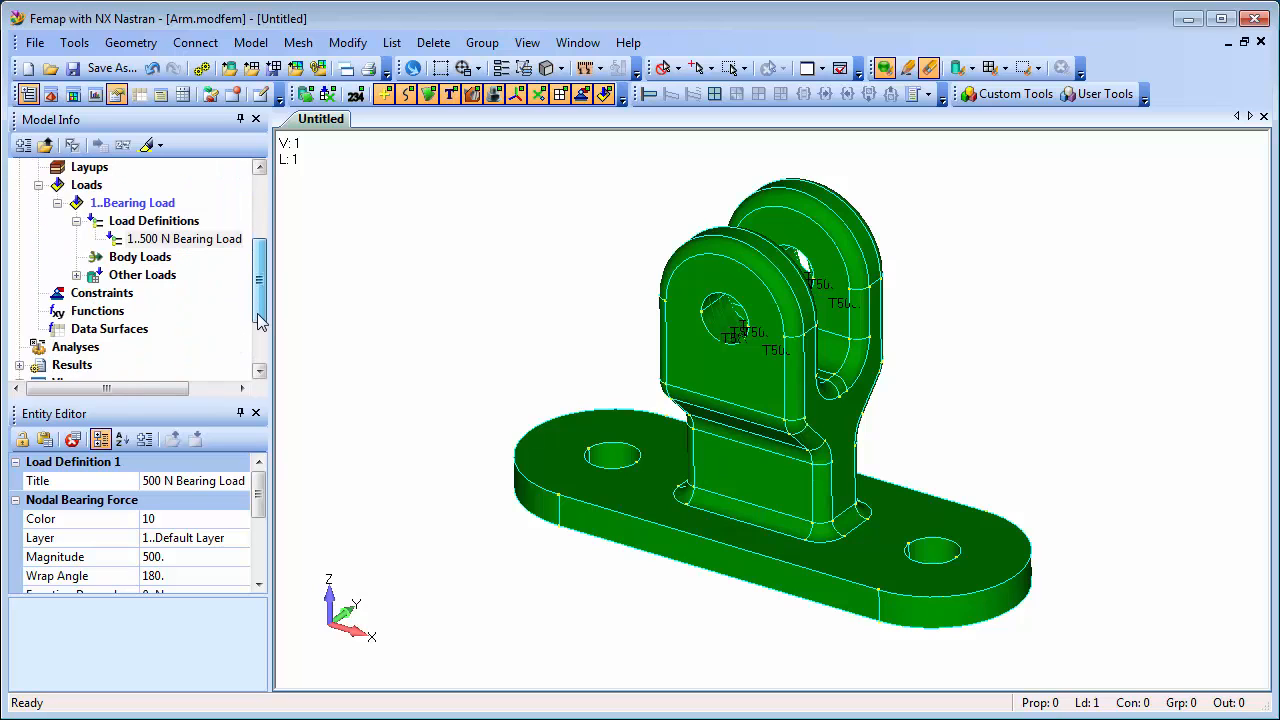
right_click(98, 298)
left_click(163, 311)
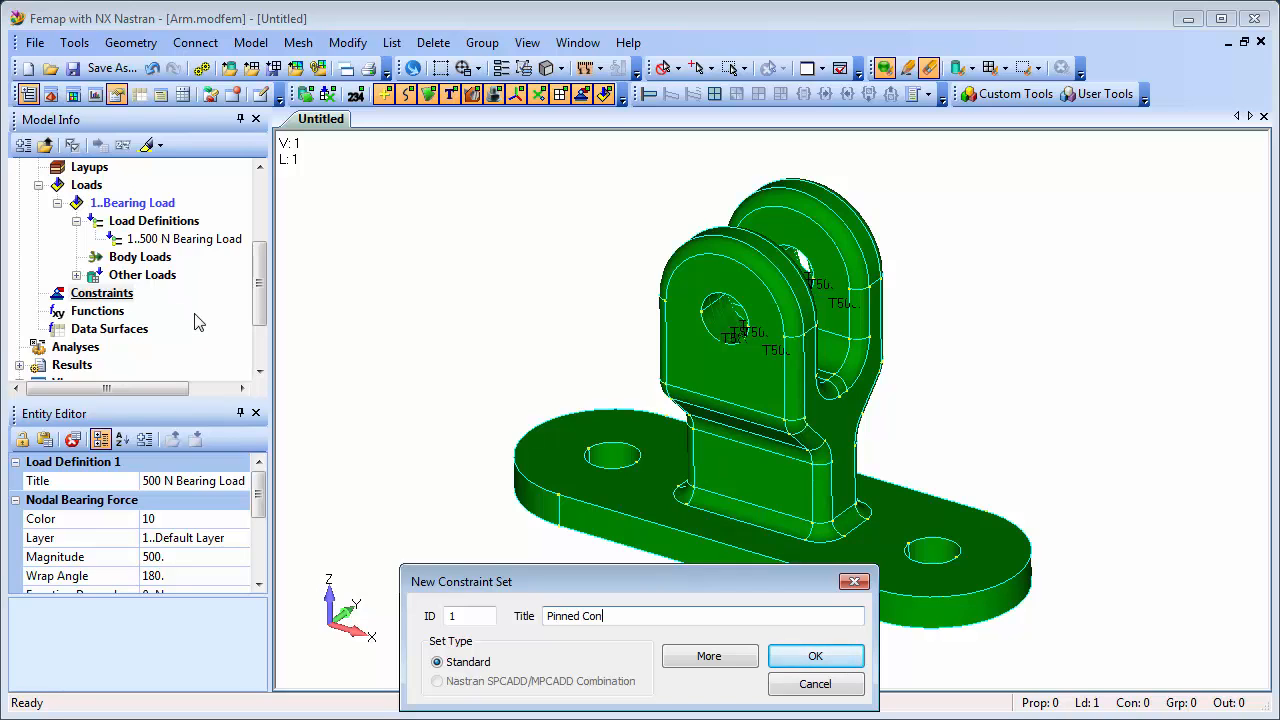
type("Pinned Constraints")
left_click(810, 657)
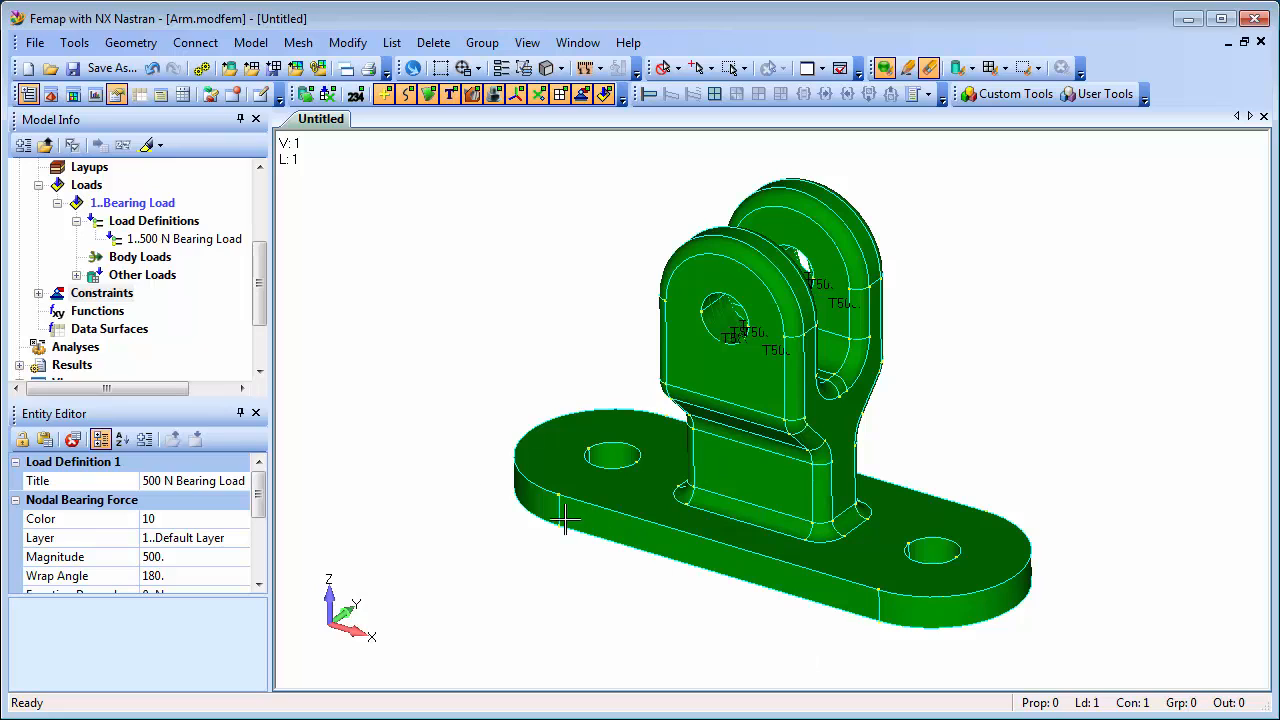
Apply a Pinned - No Translation surface constraint in the Pinned Constraints set to the four inner surfaces of the two base plate holes.
left_click(42, 295)
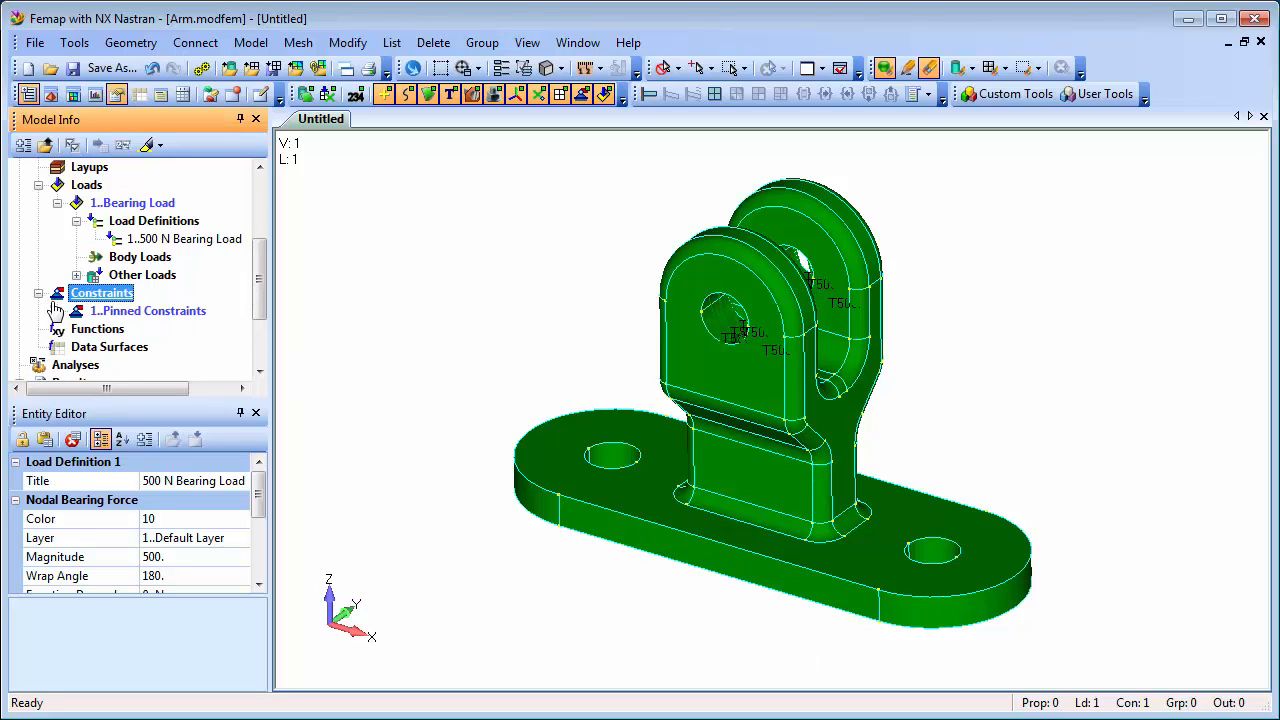
left_click(57, 311)
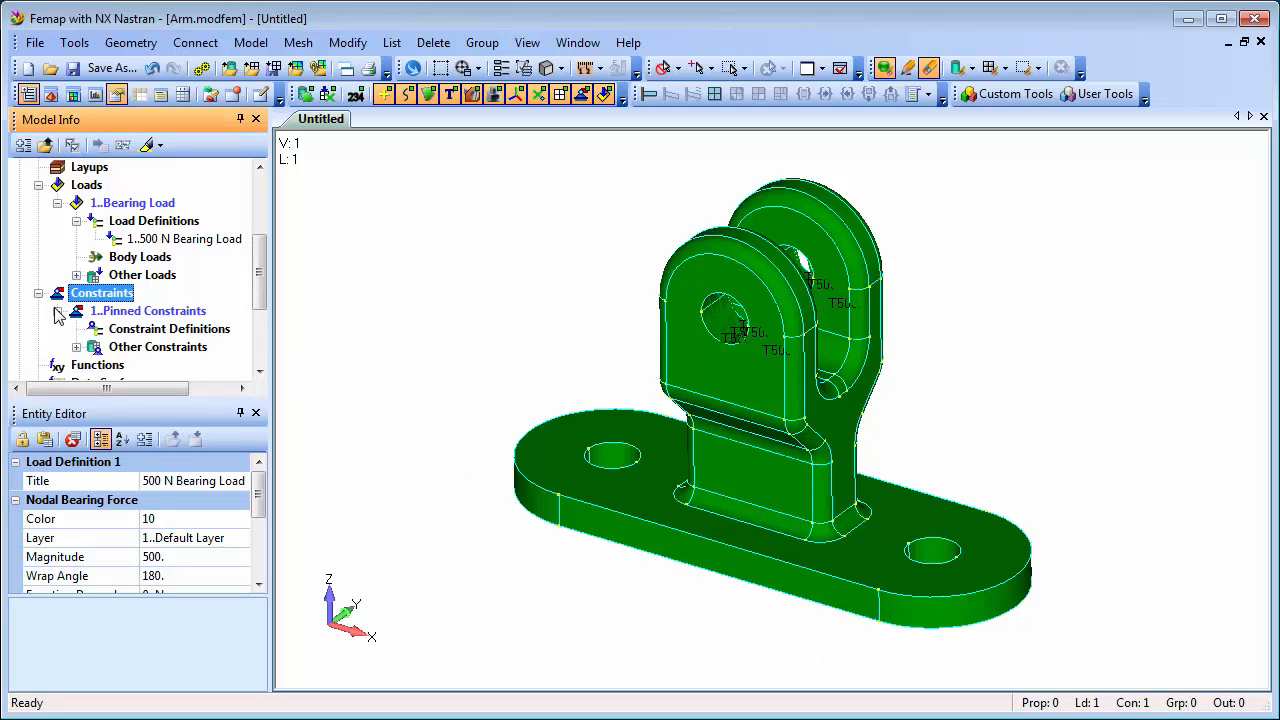
right_click(167, 336)
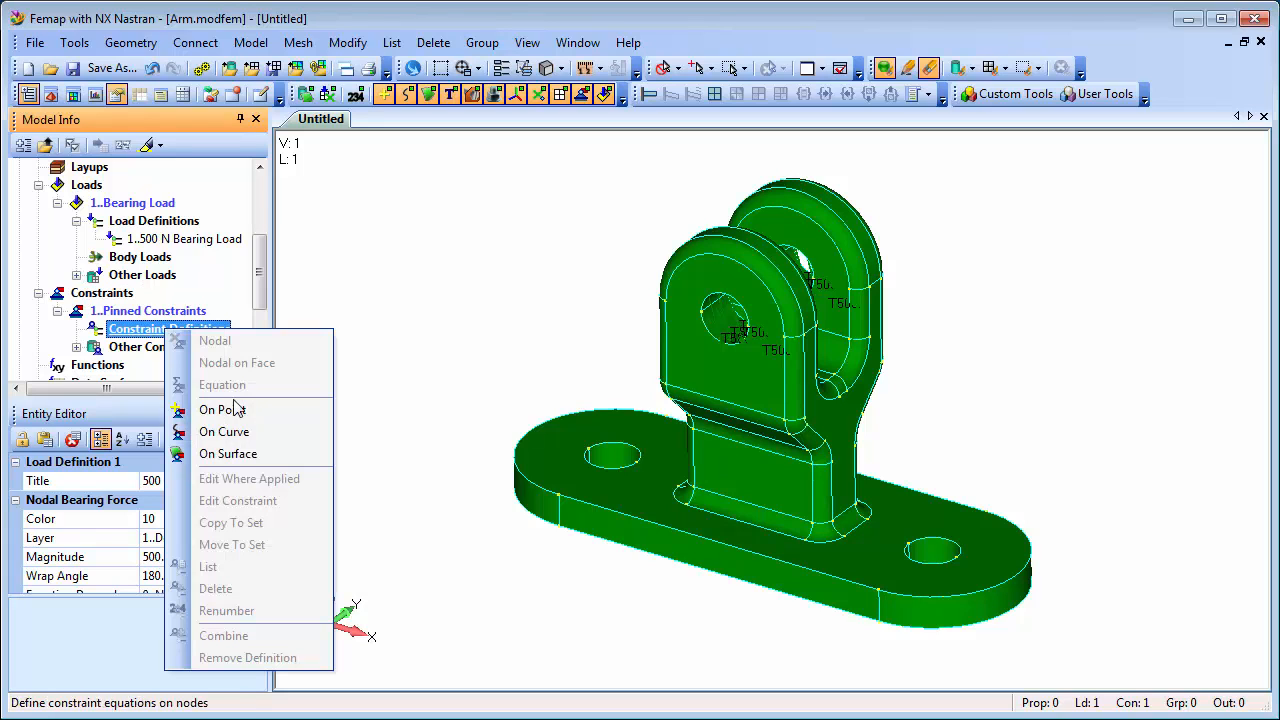
left_click(253, 456)
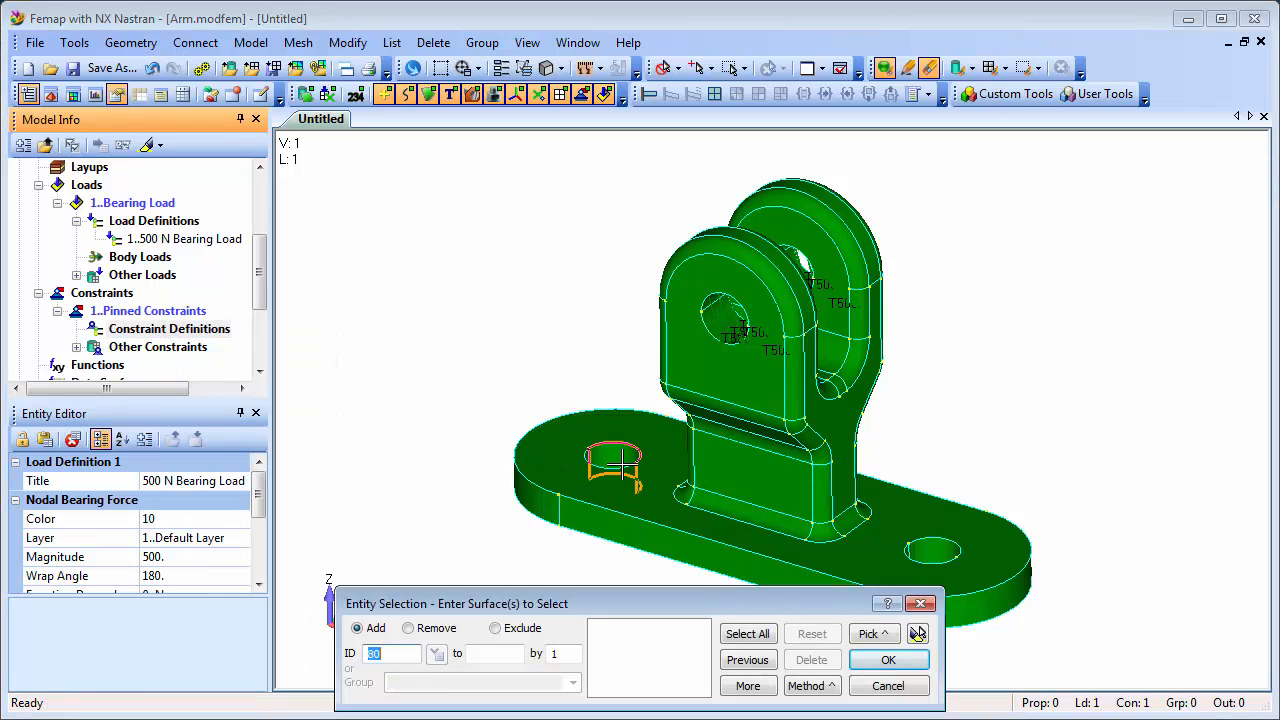
left_click(620, 462)
left_click(606, 468)
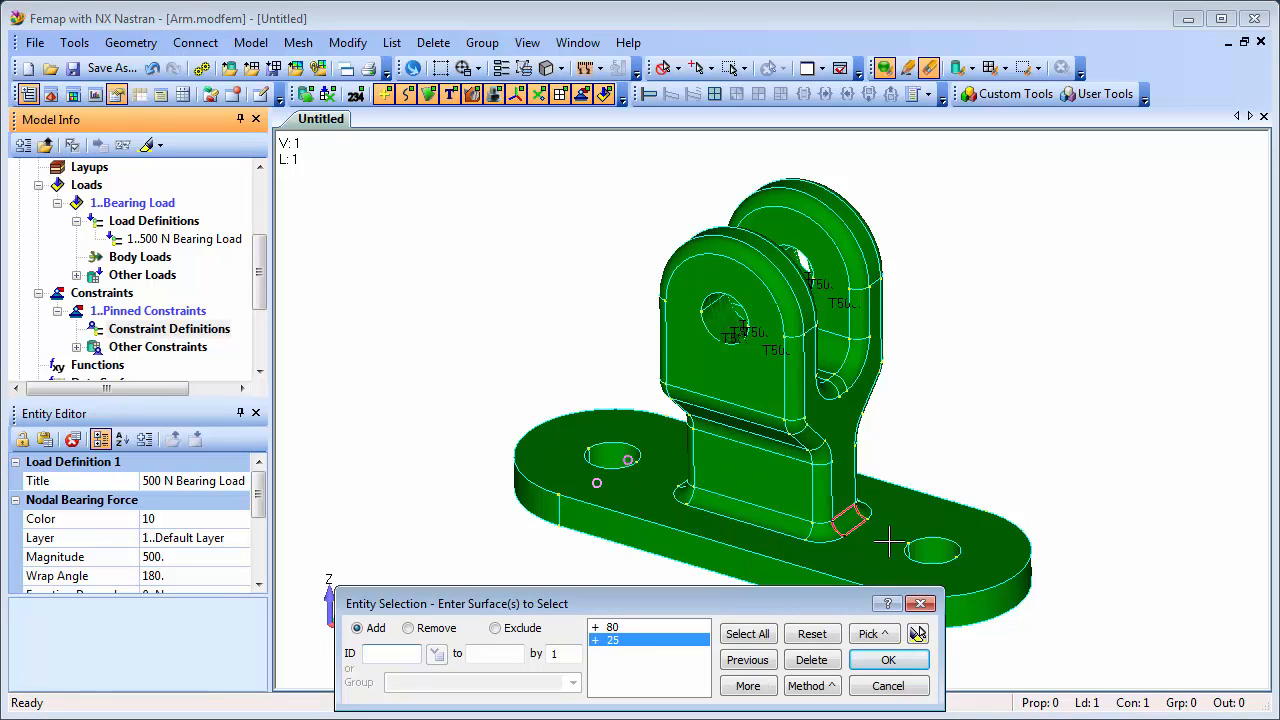
left_click(936, 549)
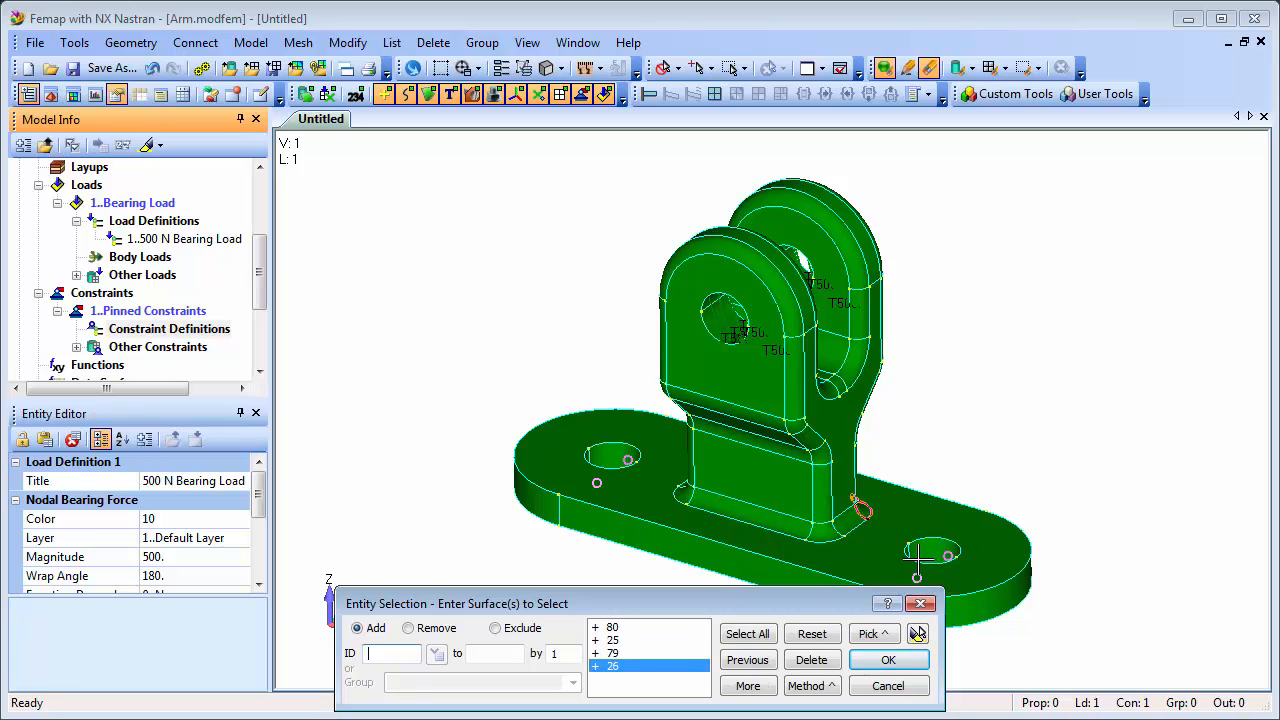
left_click(917, 634)
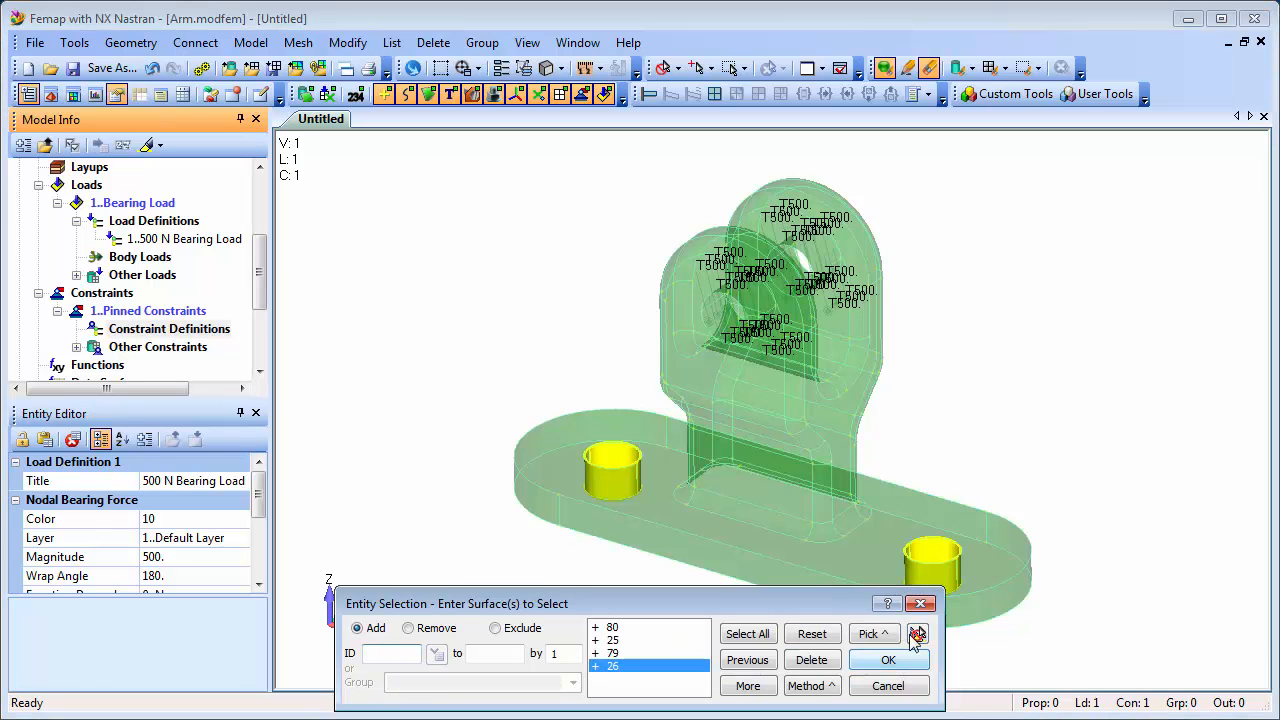
left_click(888, 660)
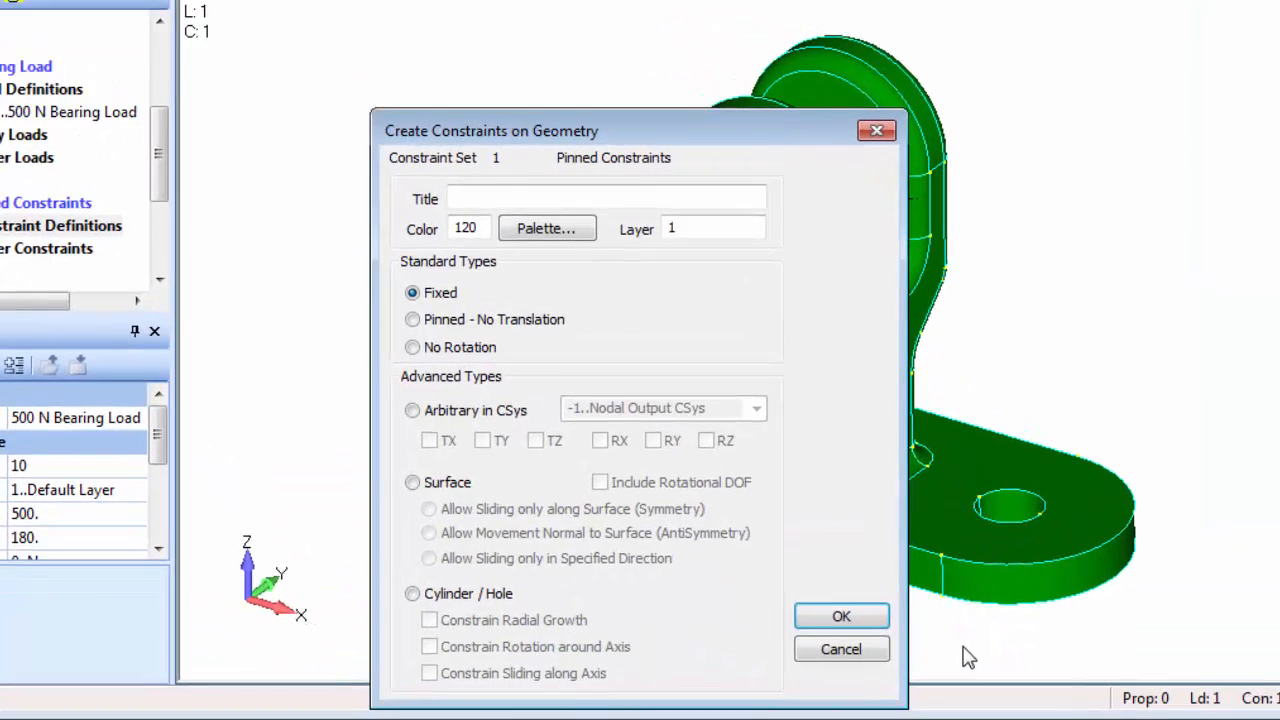
left_click(398, 294)
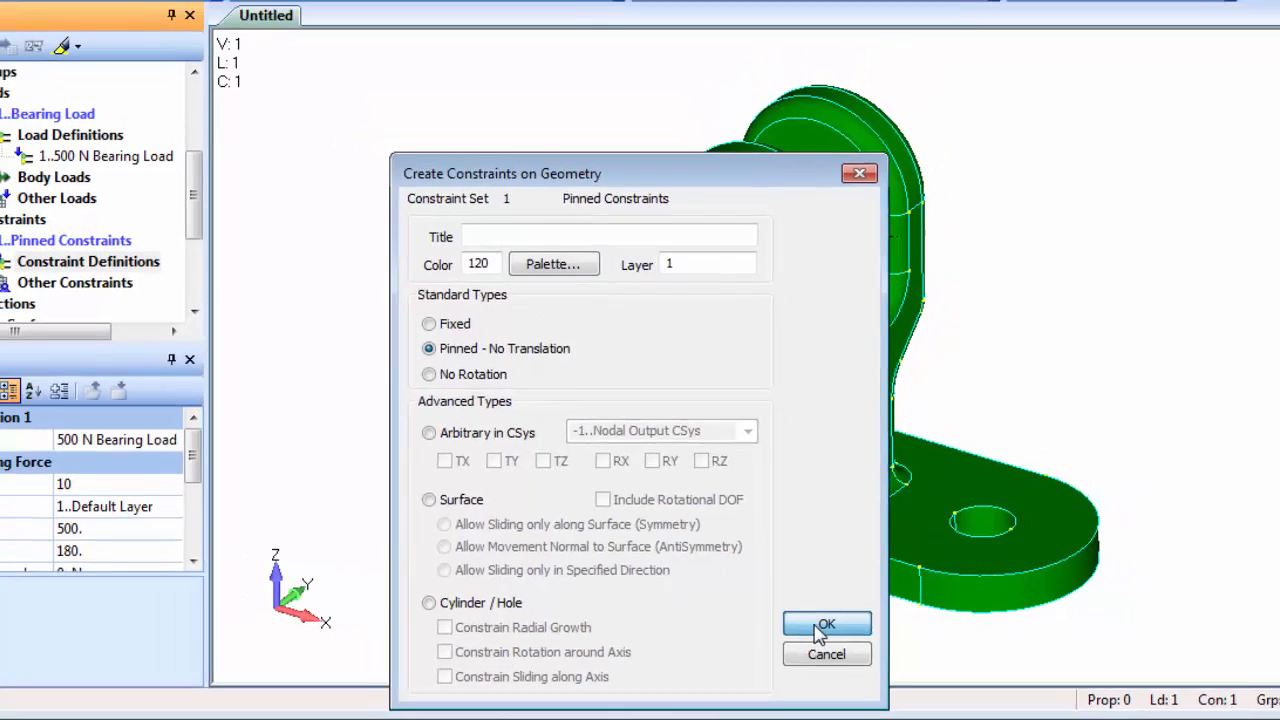
left_click(822, 625)
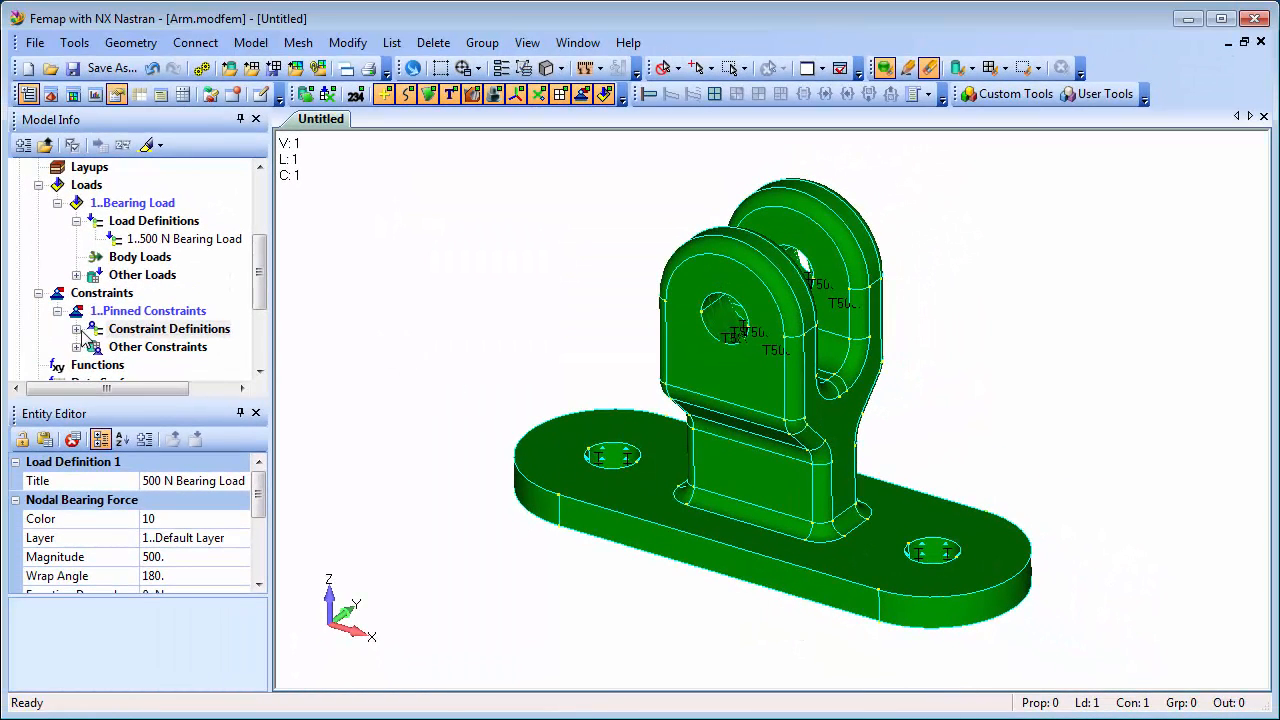
Highlight the surface constraint definition in the model to check the constrained base holes, and turn highlighting off.
left_click(77, 329)
left_click(185, 348)
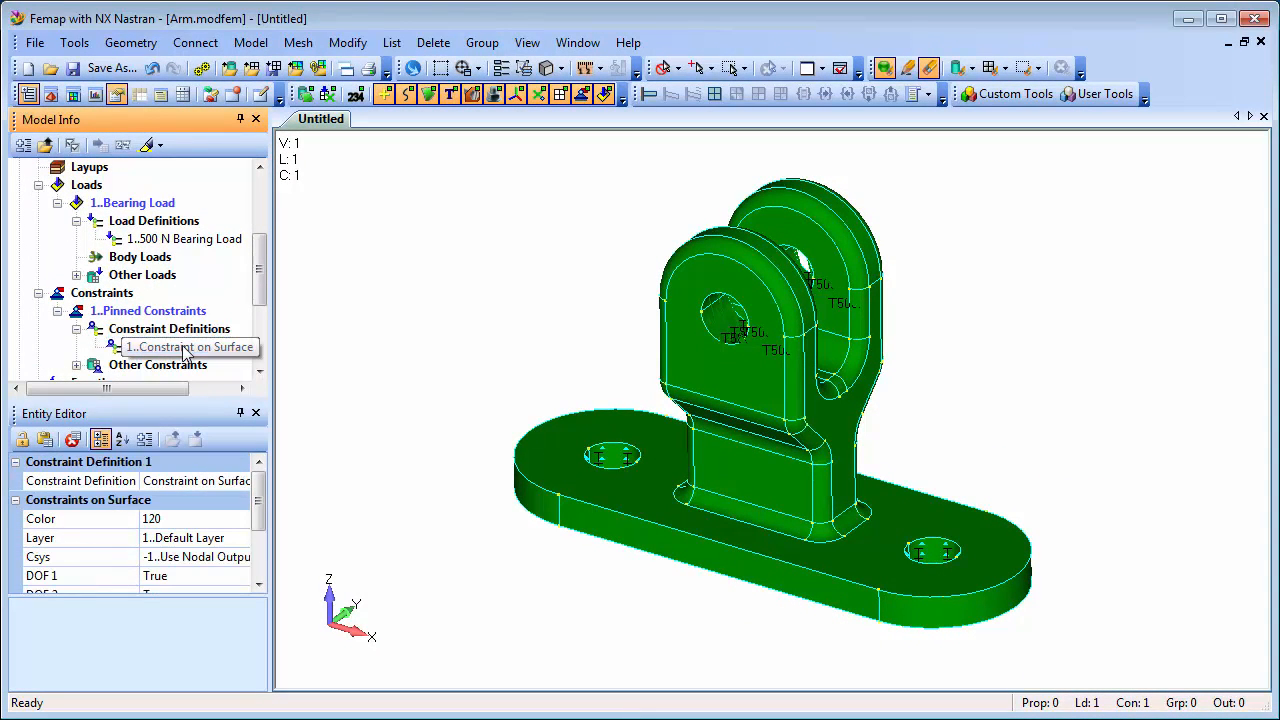
left_click(146, 146)
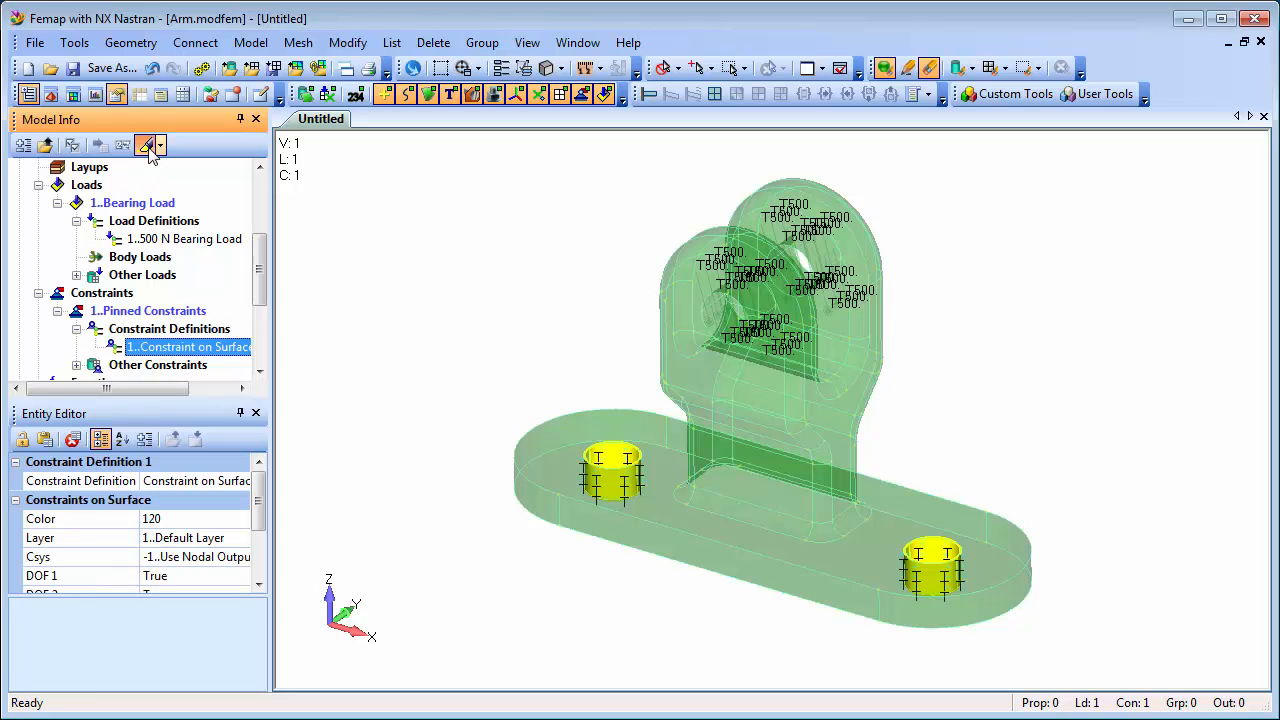
left_click(146, 146)
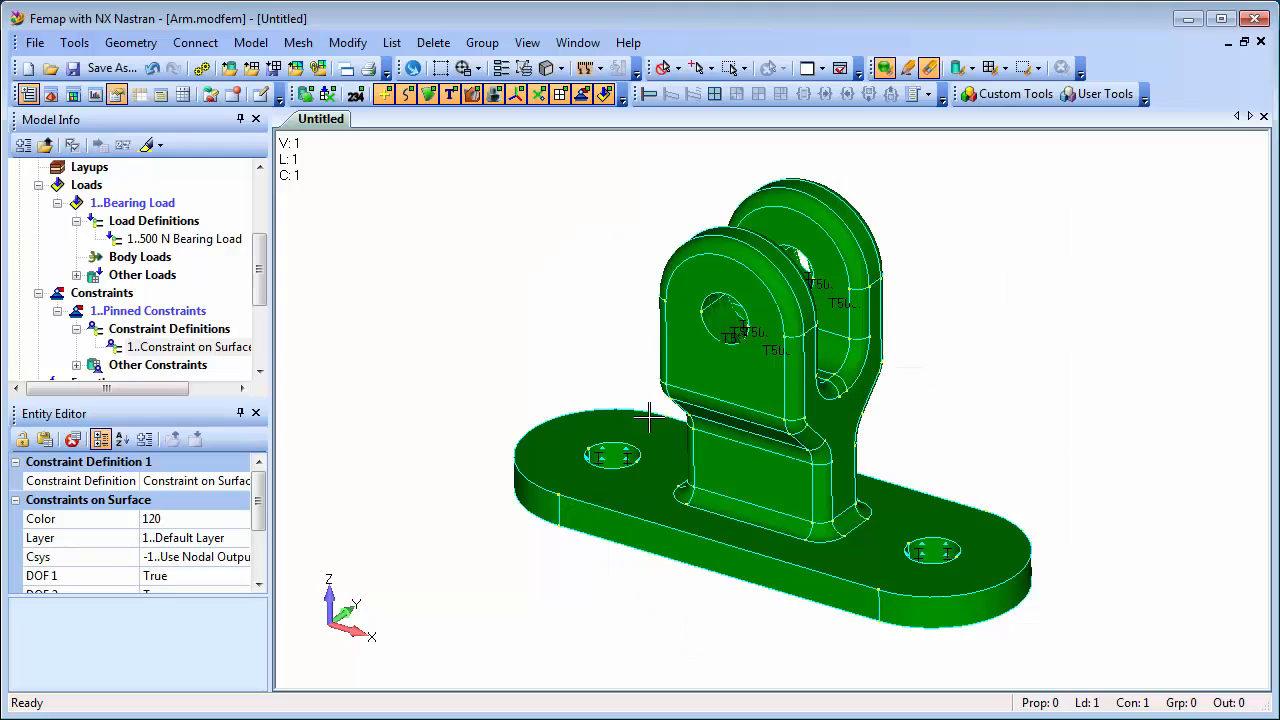
Open the Femap website in the browser, look through the demo categories on its Femap Videos page and return to the Femap model.
left_click(626, 40)
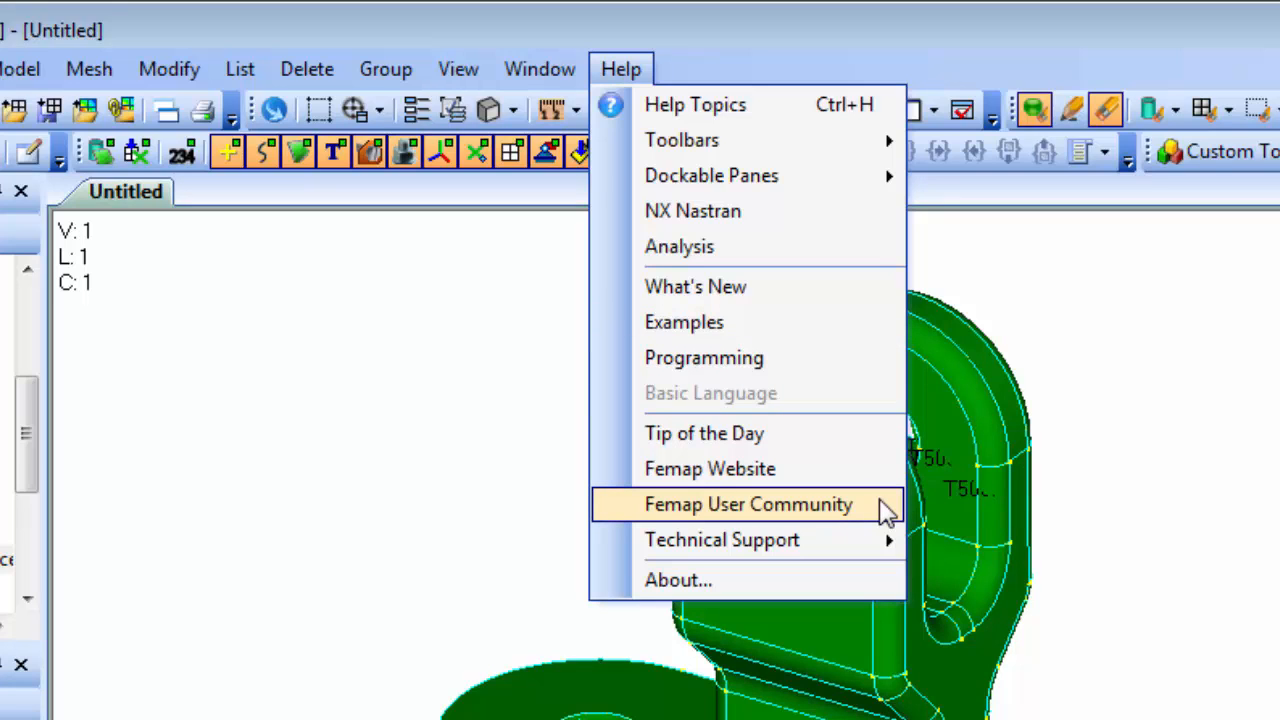
left_click(885, 508)
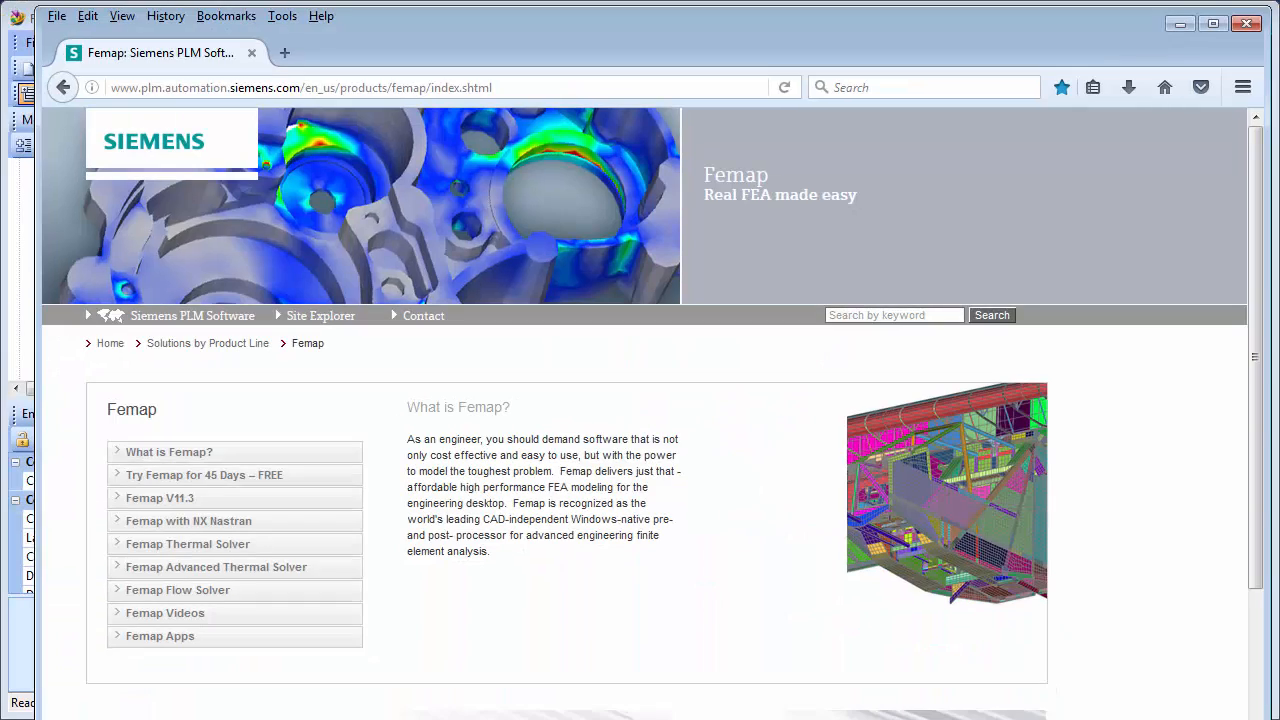
left_click(170, 619)
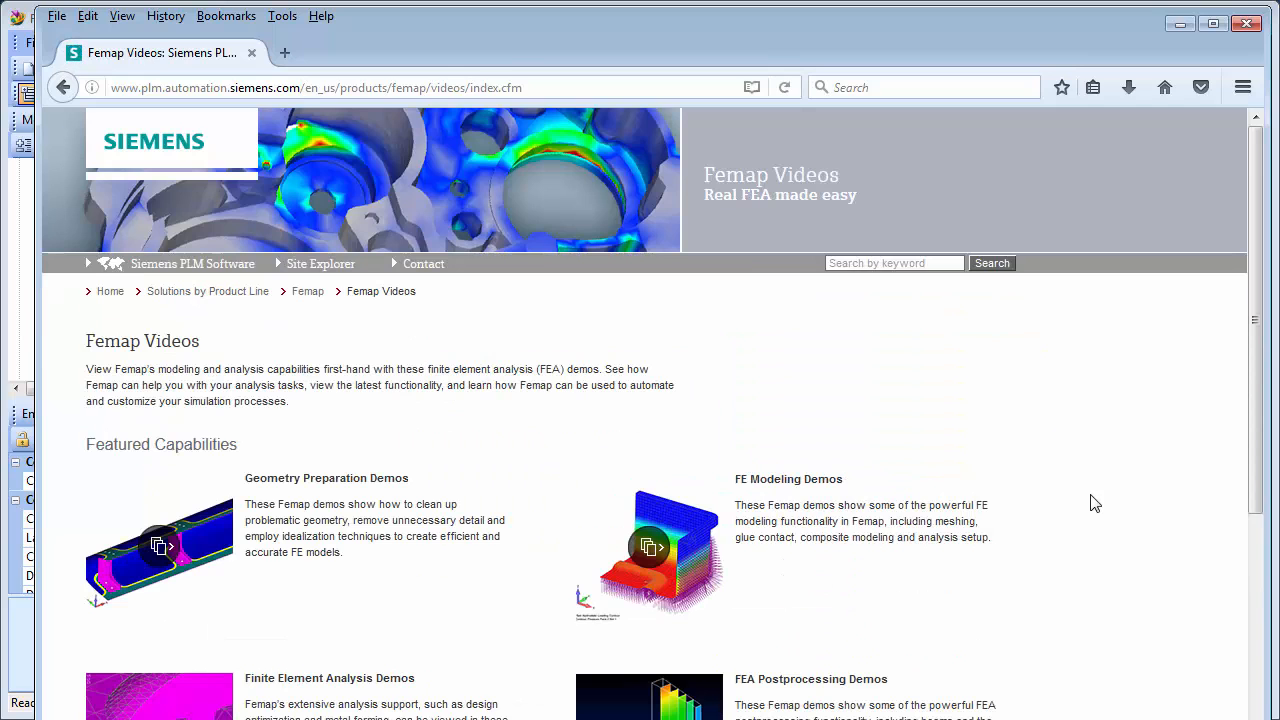
scroll(1100, 515, "down", 2)
scroll(1105, 519, "down", 3)
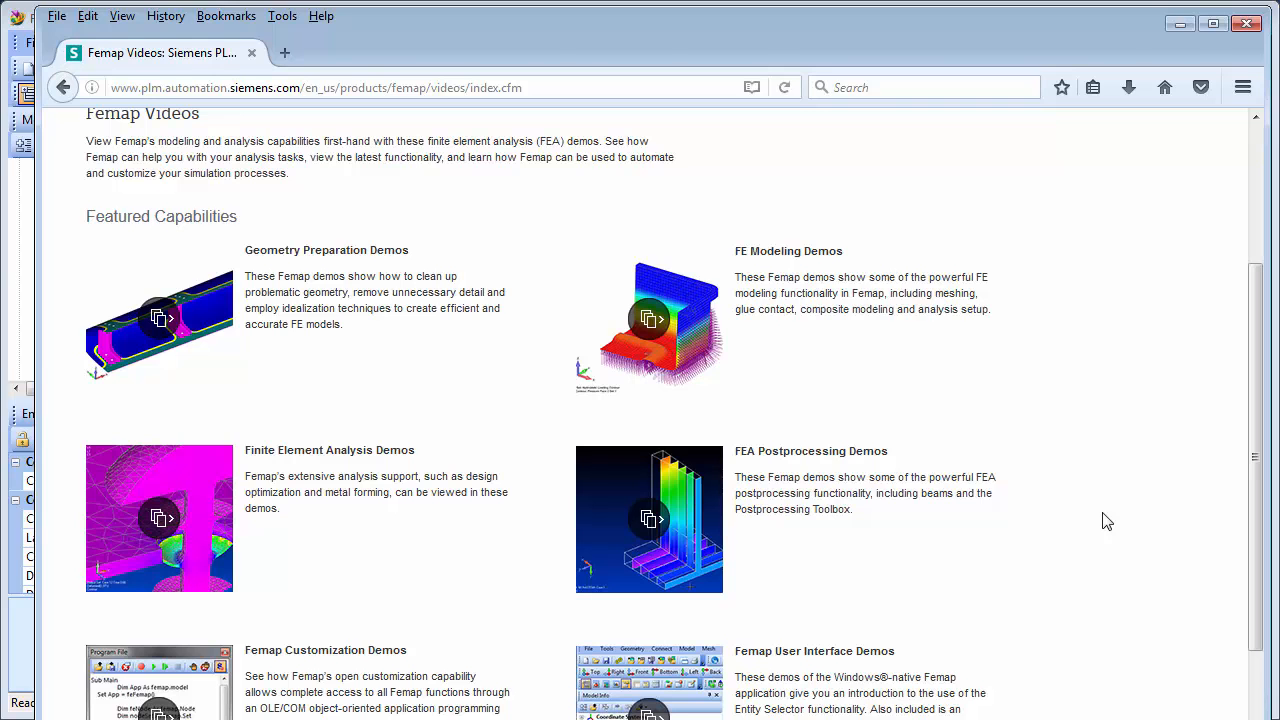
left_click(1180, 24)
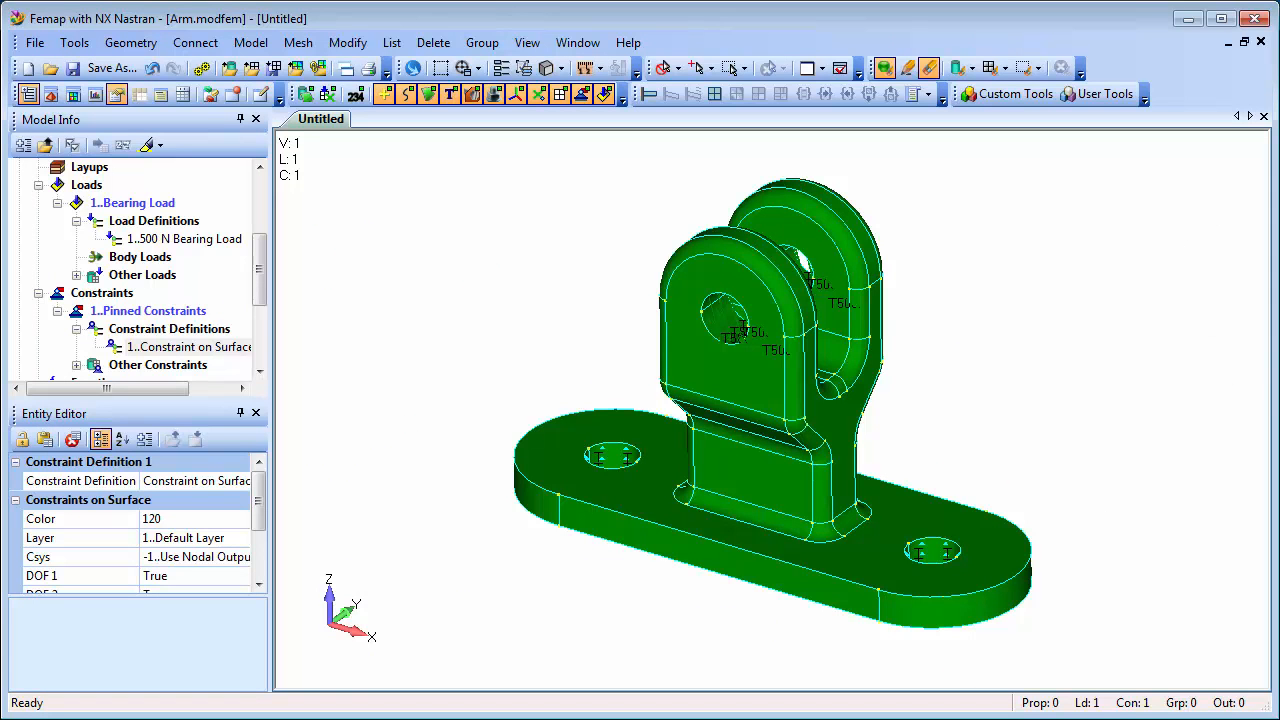